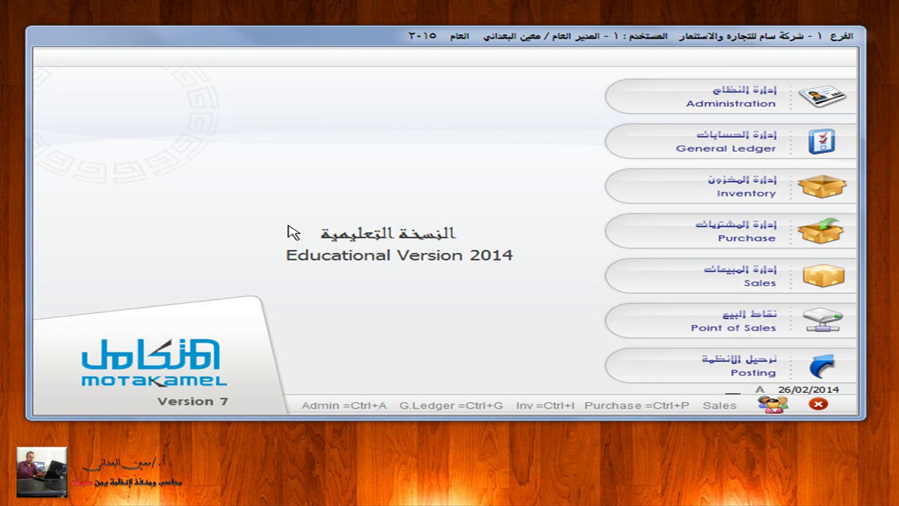
# - Open the daily journal entries form in General Ledger, search the recorded entries, look through the list and close the form
pyautogui.click(708, 145)
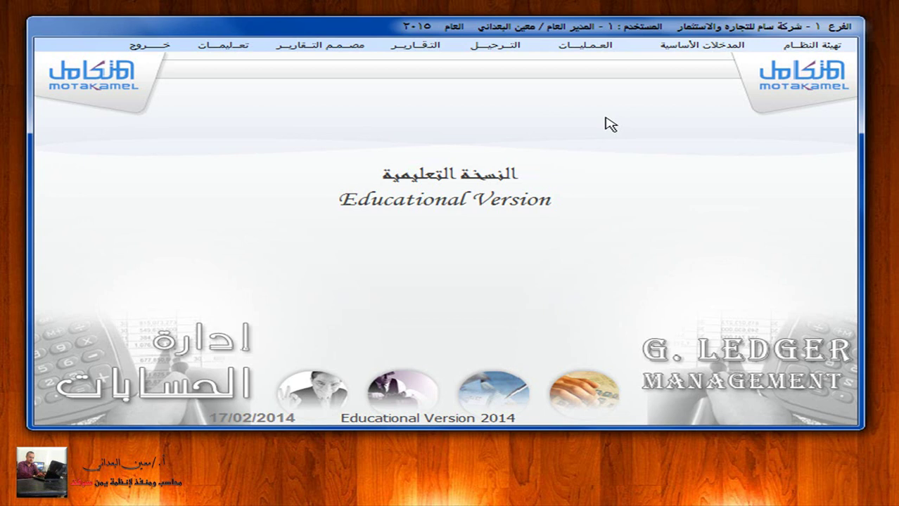
pyautogui.click(574, 49)
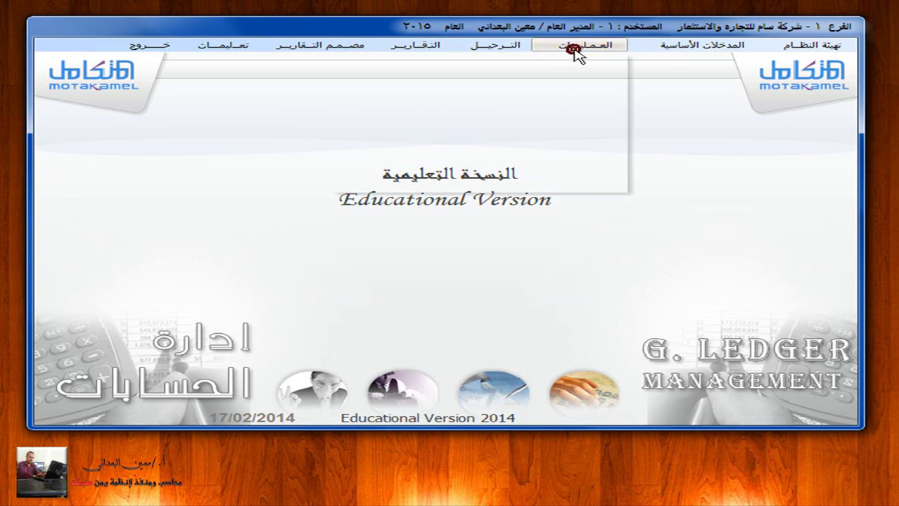
pyautogui.click(579, 61)
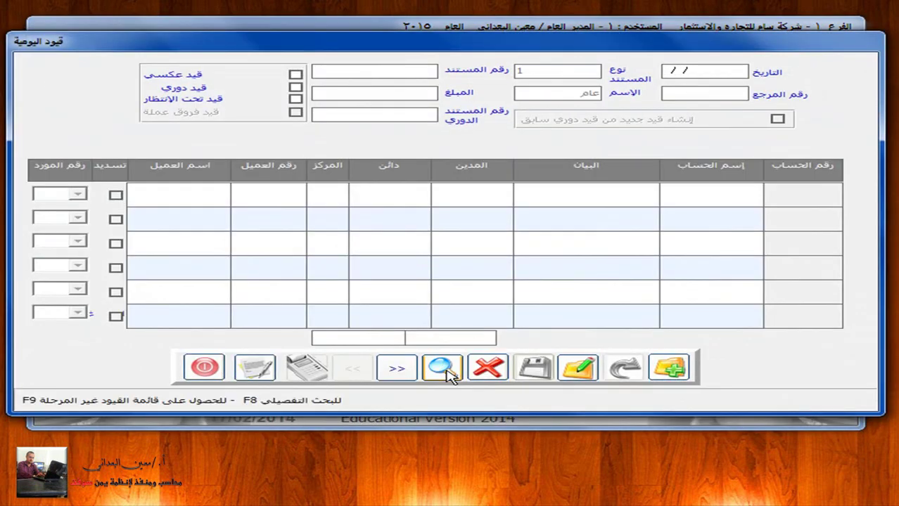
pyautogui.click(441, 367)
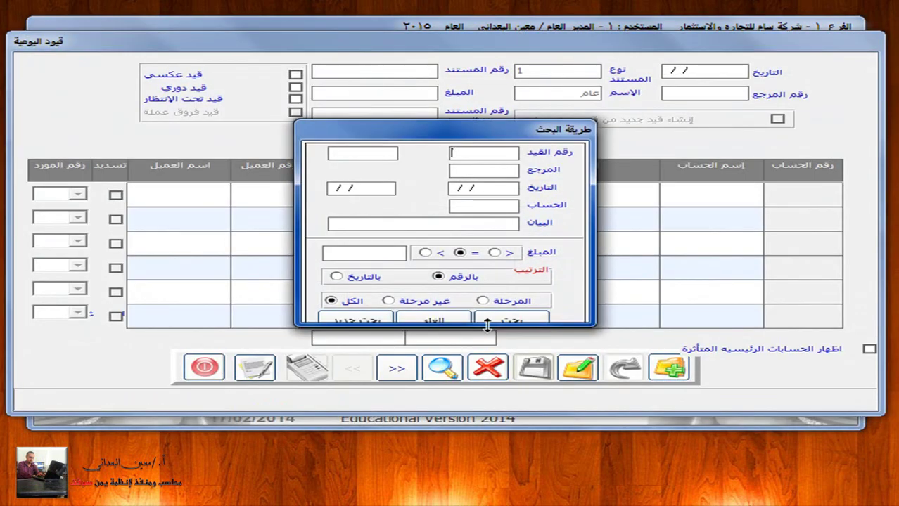
pyautogui.click(510, 300)
pyautogui.click(514, 319)
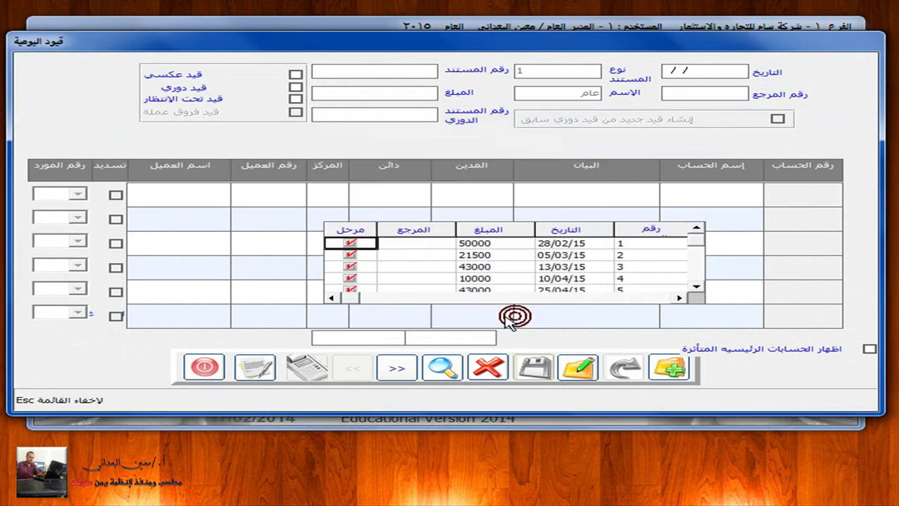
pyautogui.scroll(-1, 475, 275)
pyautogui.scroll(1, 474, 275)
pyautogui.scroll(-1, 475, 275)
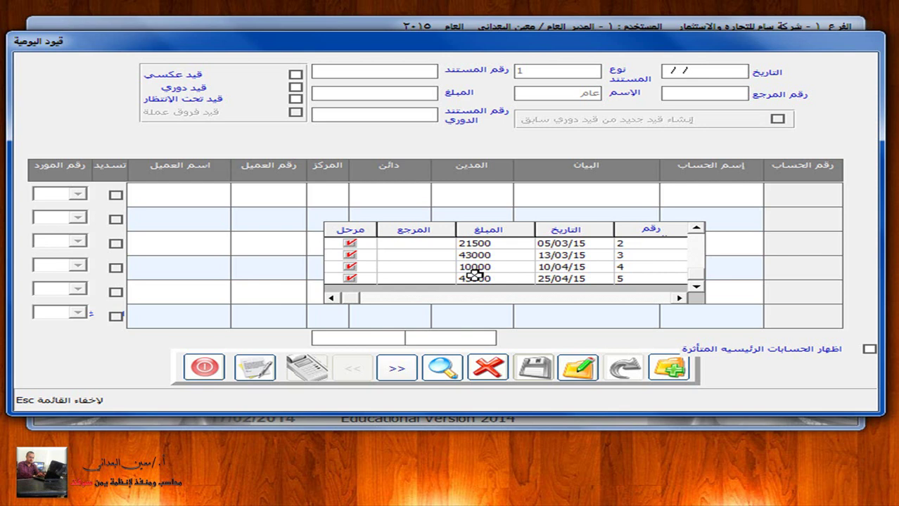
pyautogui.click(204, 367)
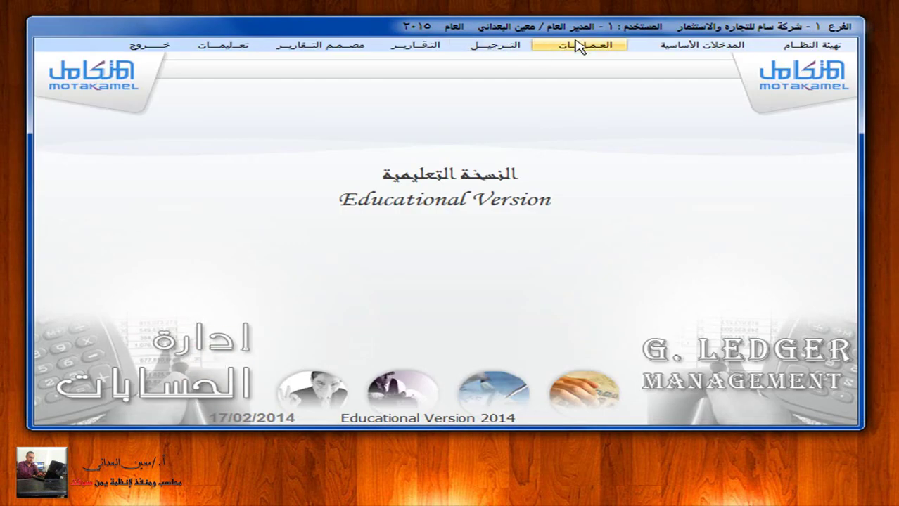
# - Open the payment vouchers form, search the recorded vouchers, view voucher 2 and close the form
pyautogui.click(575, 43)
pyautogui.click(563, 81)
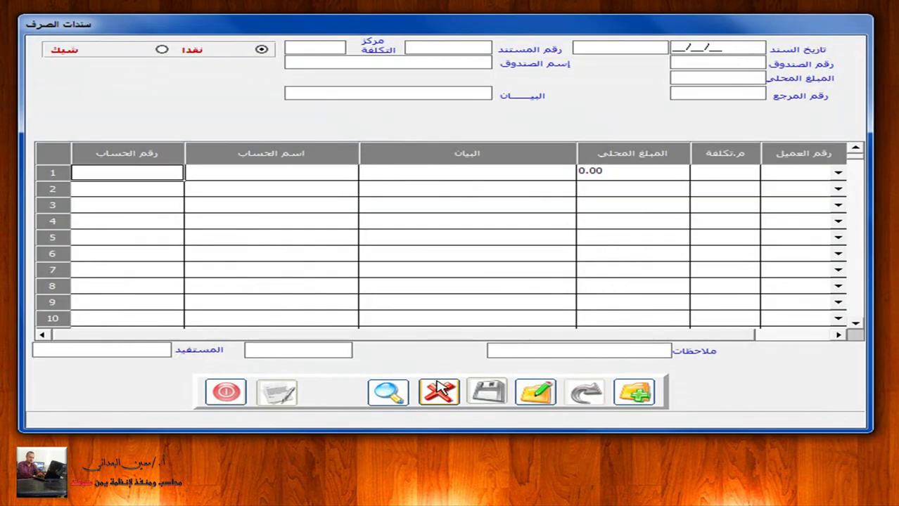
pyautogui.click(441, 46)
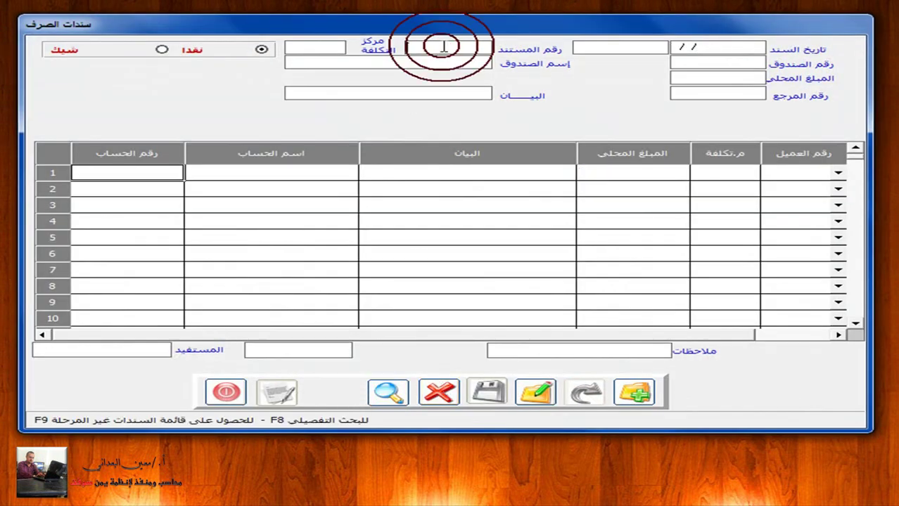
pyautogui.press('F8')
pyautogui.click(467, 163)
pyautogui.click(517, 317)
pyautogui.click(492, 289)
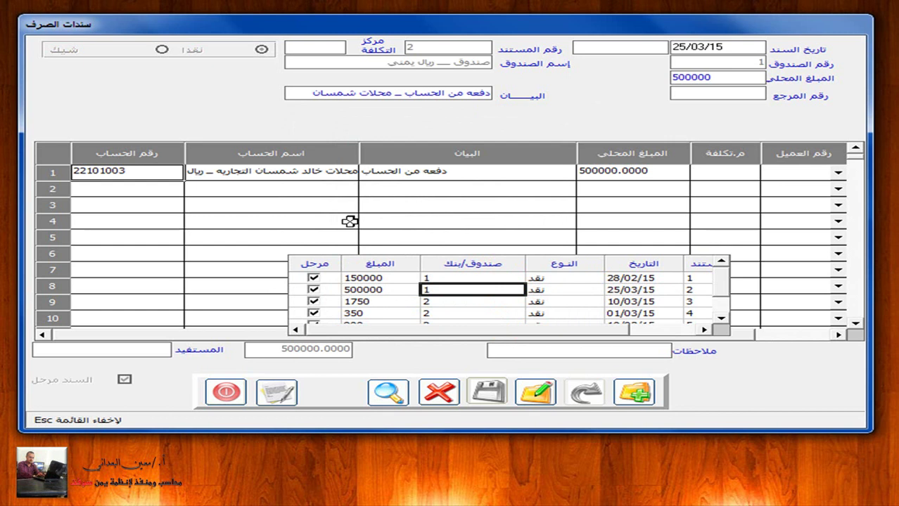
pyautogui.click(223, 394)
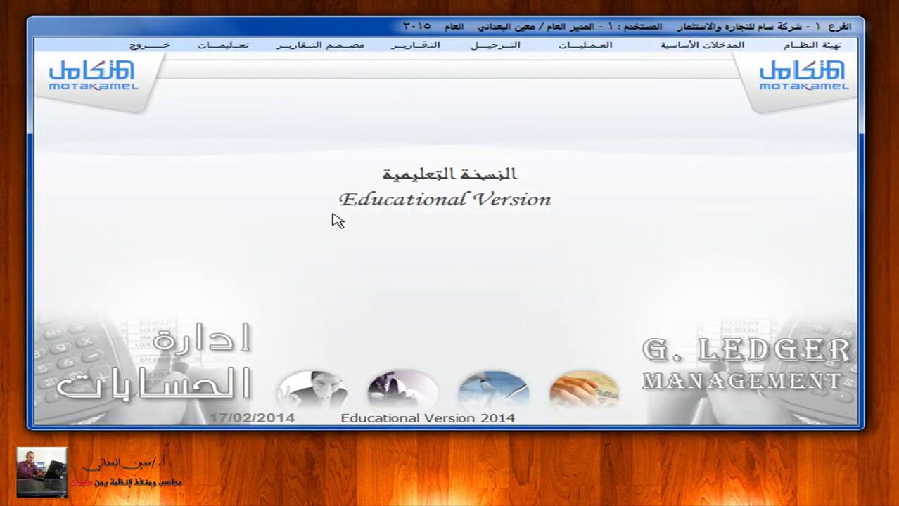
# - Open the account statement report for sub-accounts (الحسابات الفرعية)
pyautogui.click(443, 45)
pyautogui.moveTo(431, 205)
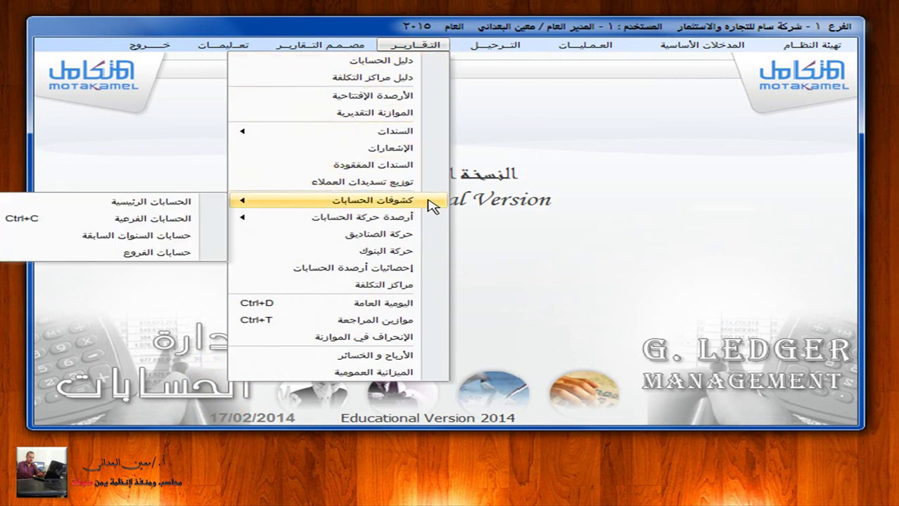
pyautogui.click(214, 223)
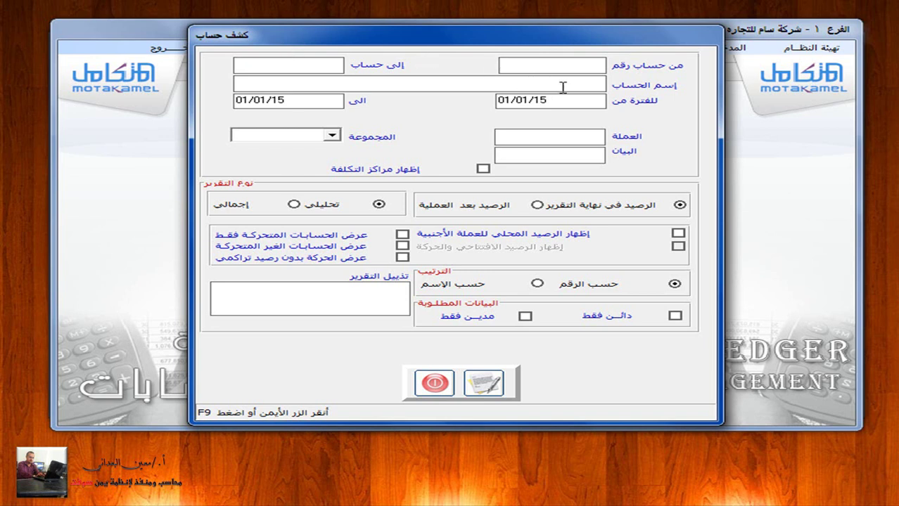
# - Search the account names for "معين*" and choose the dollar account of شركة معين للتجاره والاستثمار as the starting account
pyautogui.click(592, 86)
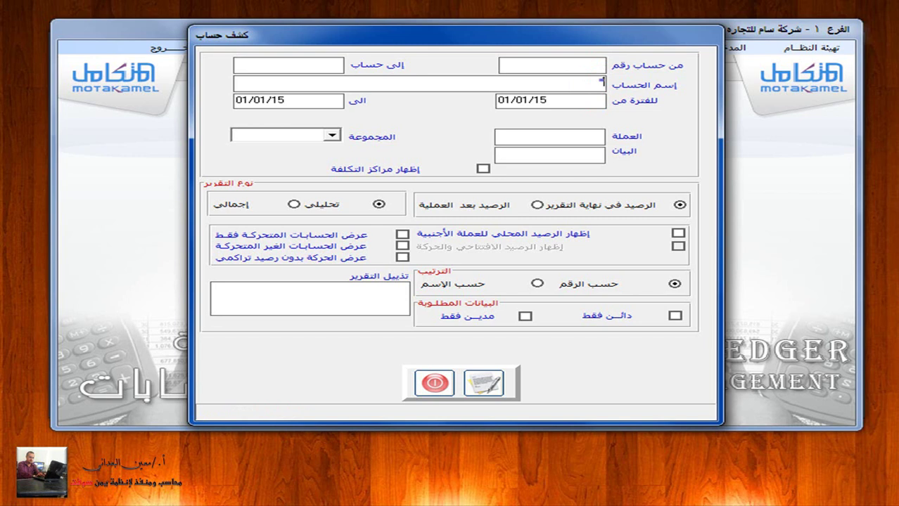
pyautogui.write('معين*')
pyautogui.doubleClick(594, 88)
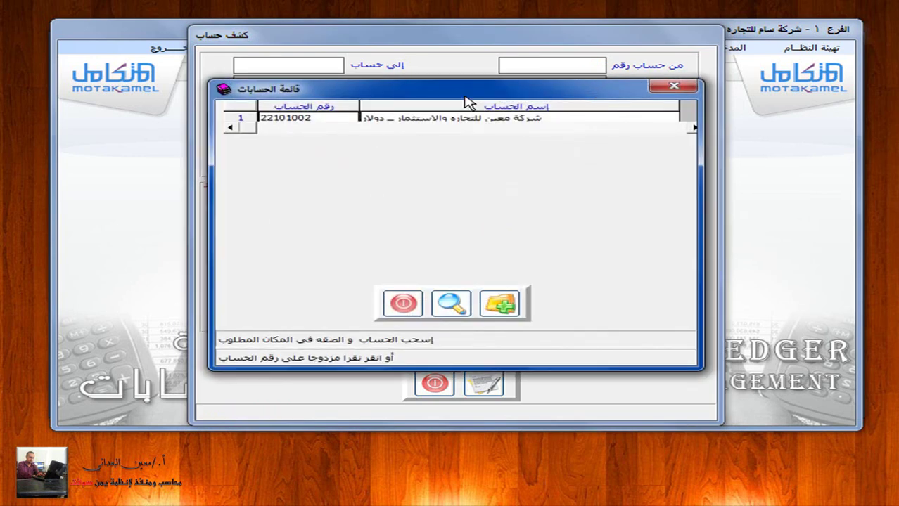
pyautogui.doubleClick(428, 119)
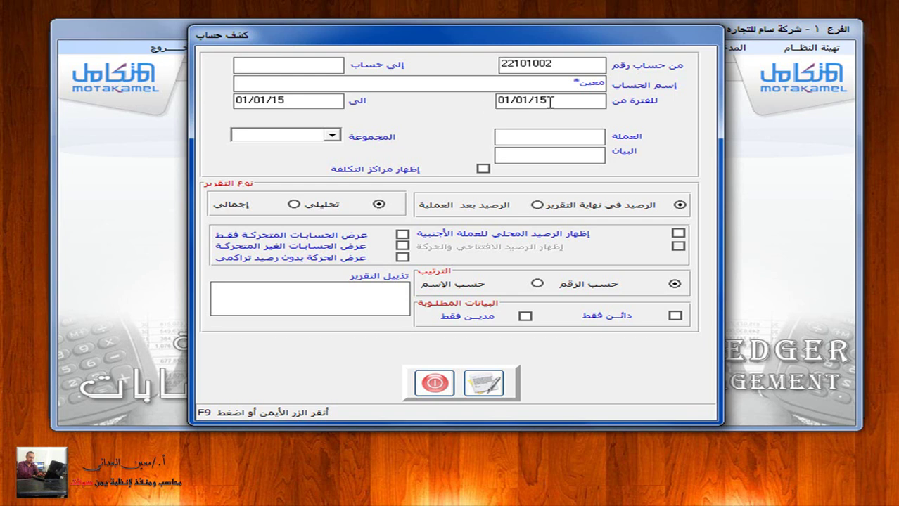
# - Set the statement period's end date to 30/04/15 and generate the account statement
pyautogui.click(323, 101)
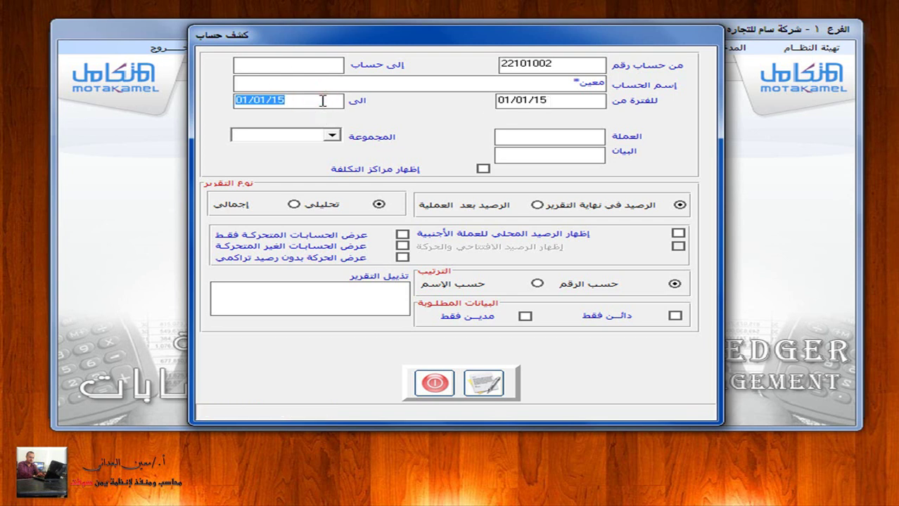
pyautogui.press('BackSpace')
pyautogui.write('30/04')
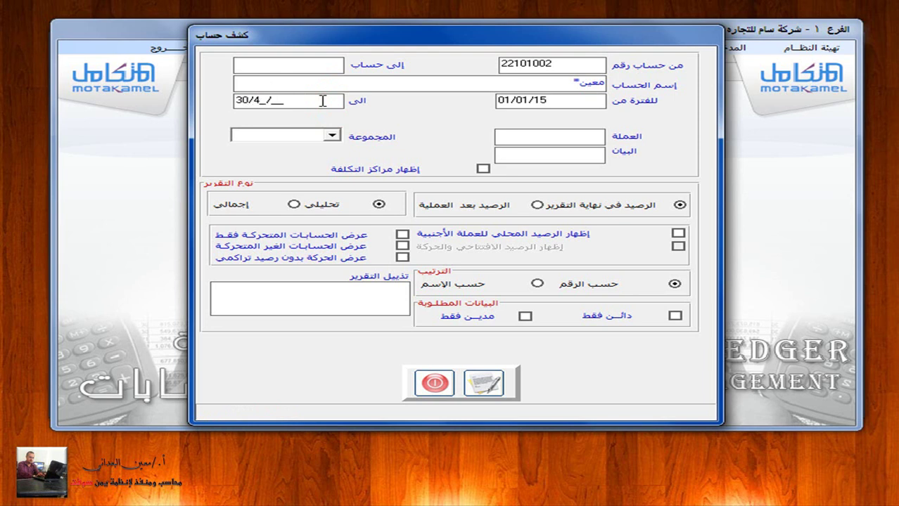
pyautogui.write('/15')
pyautogui.press('Return')
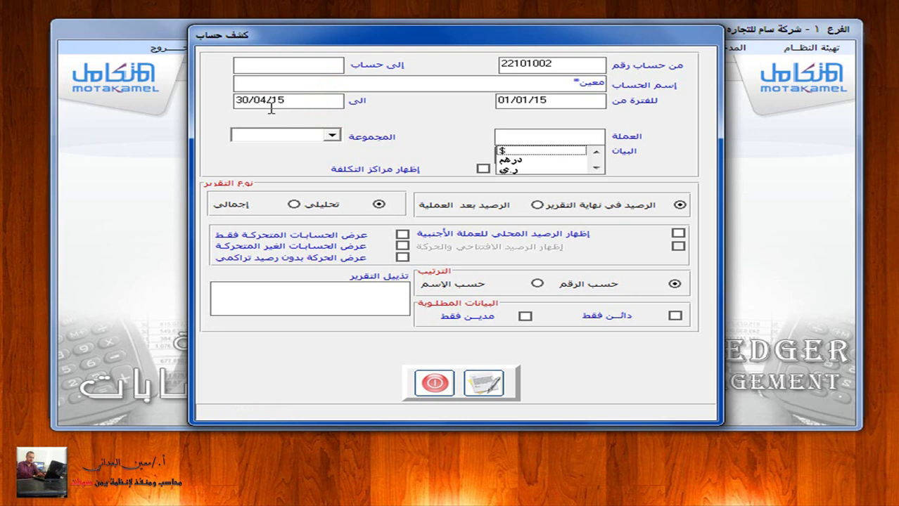
pyautogui.click(482, 377)
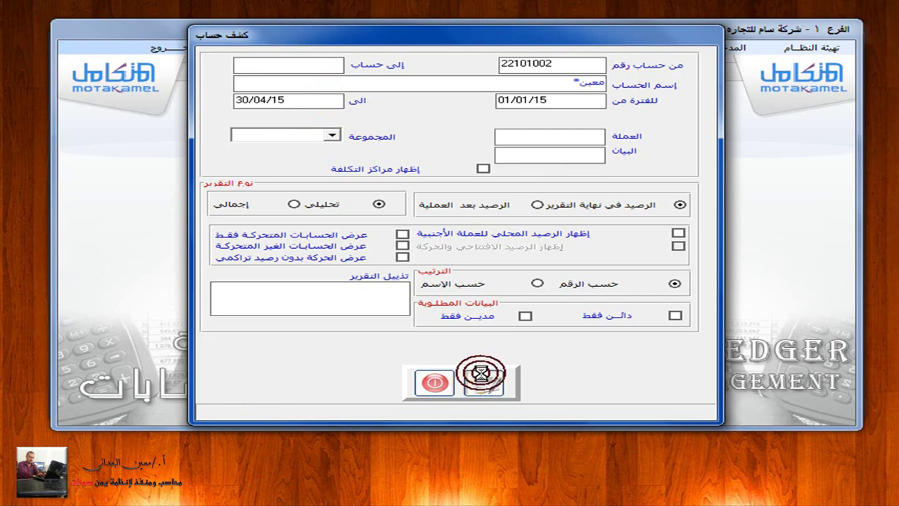
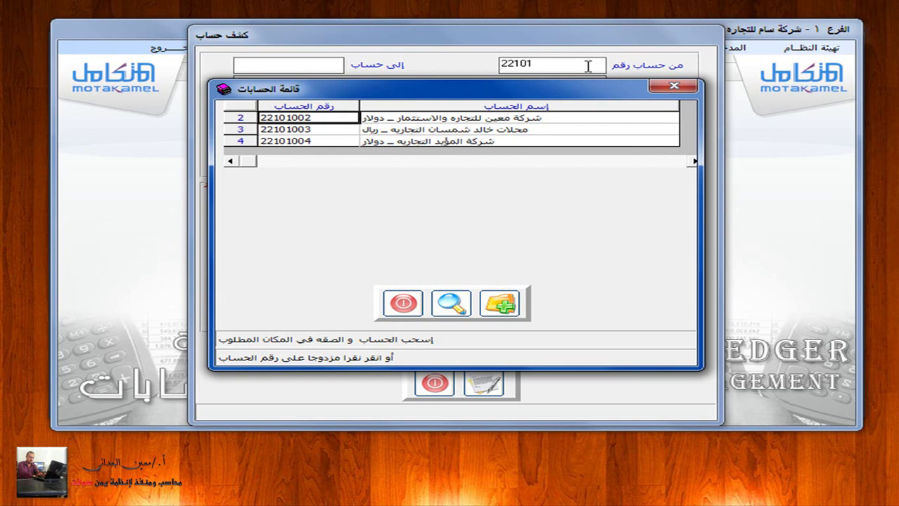
# - Look through the accounts matching the prefix 22101 and close the list without choosing one
pyautogui.press('Down')
pyautogui.press('Down')
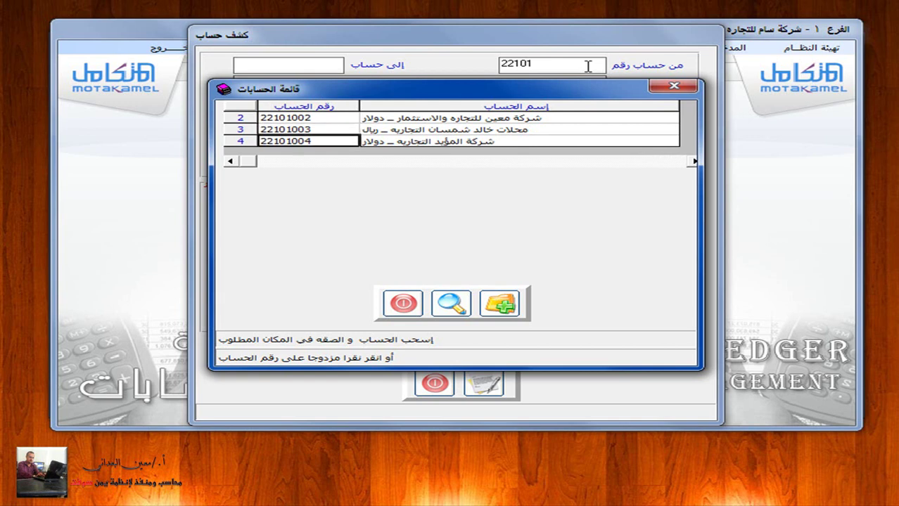
pyautogui.click(402, 303)
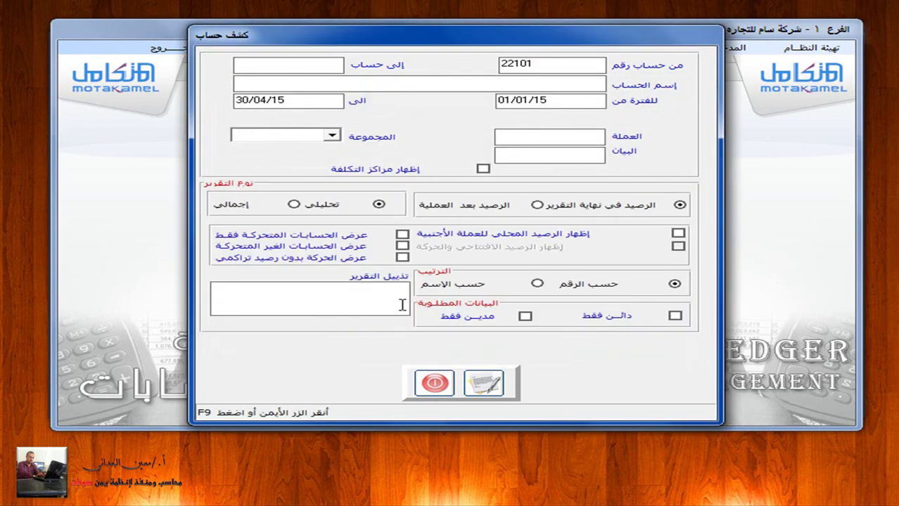
# - Clear the starting account number, browse the full accounts list down to the employee advances account and close the list
pyautogui.press('BackSpace')
pyautogui.press('BackSpace')
pyautogui.press('BackSpace')
pyautogui.press('BackSpace')
pyautogui.press('F9')
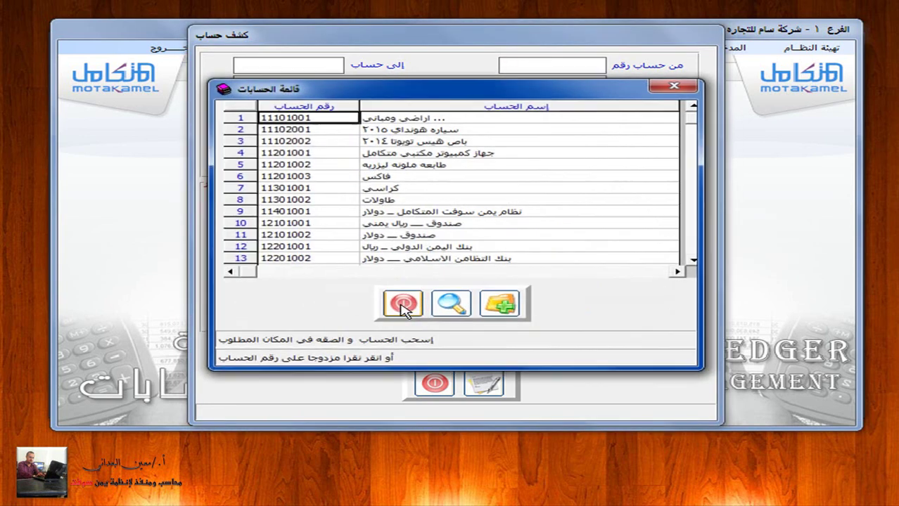
pyautogui.press('Down')
pyautogui.press('Down')
pyautogui.press('Down')
pyautogui.press('Down')
pyautogui.press('Down')
pyautogui.press('Down')
pyautogui.press('Down')
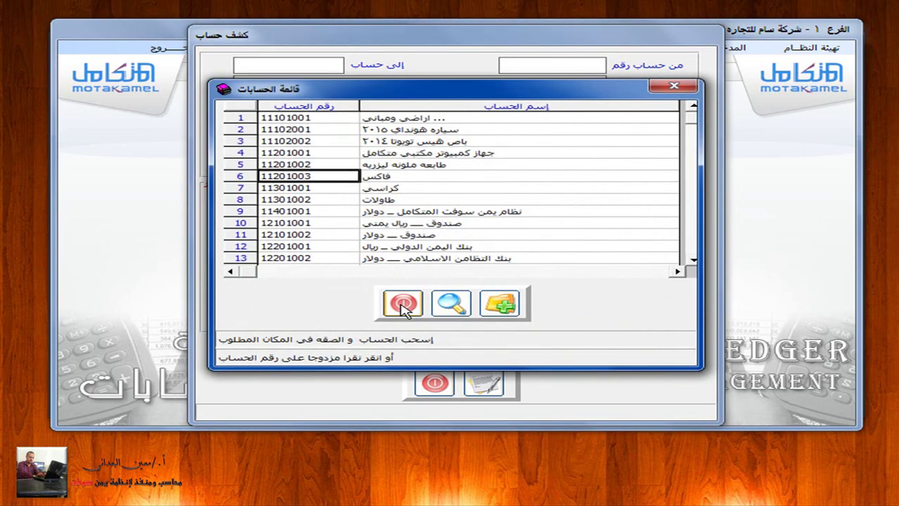
pyautogui.press('Down')
pyautogui.press('Down')
pyautogui.press('Down')
pyautogui.press('Down')
pyautogui.press('Down')
pyautogui.press('Down')
pyautogui.press('Down')
pyautogui.press('Down')
pyautogui.press('Down')
pyautogui.press('Down')
pyautogui.press('Down')
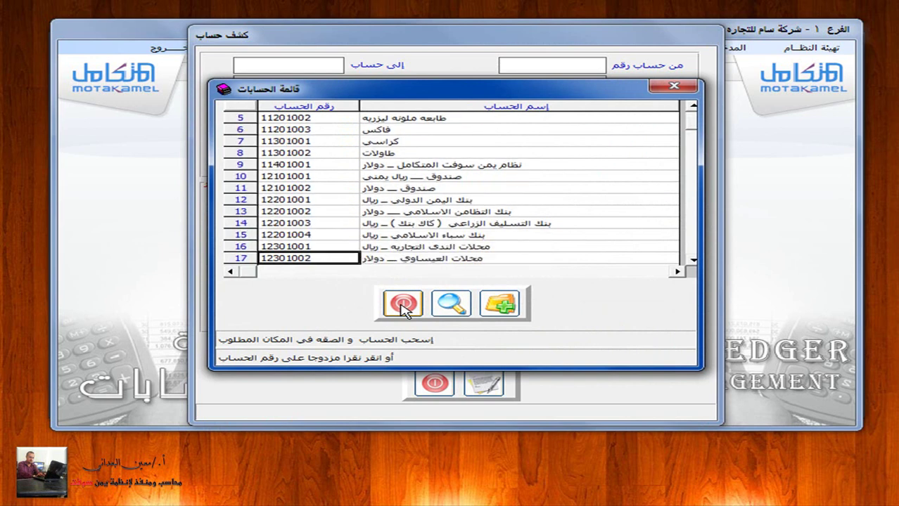
pyautogui.press('Down')
pyautogui.press('Down')
pyautogui.press('Down')
pyautogui.press('Down')
pyautogui.press('Down')
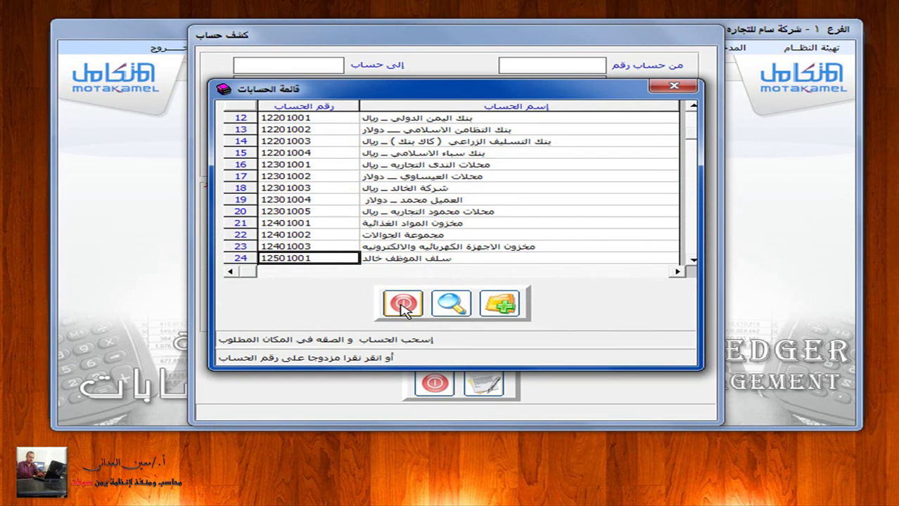
pyautogui.click(402, 303)
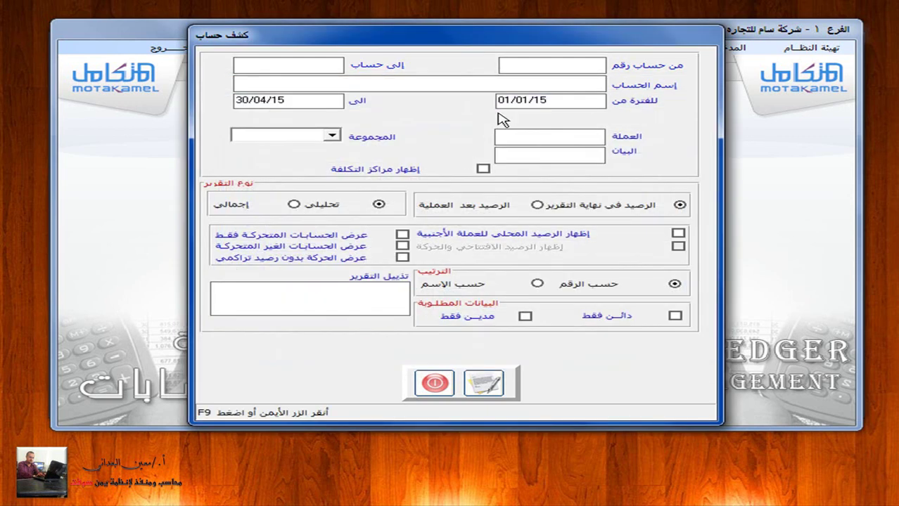
# - Find the شركة معين للتجاره والاستثمار dollar account using the name filter "معين*" and generate its statement for 01/01/15 to 30/04/15
pyautogui.click(524, 80)
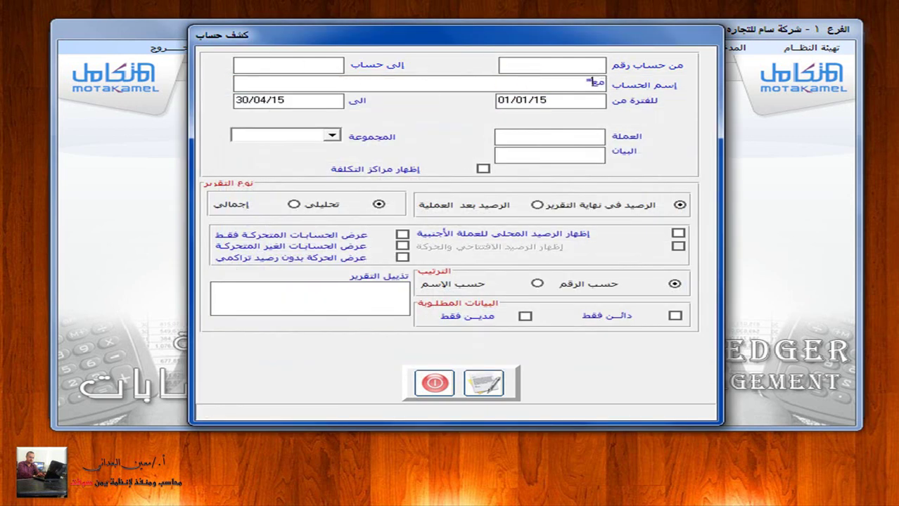
pyautogui.doubleClick(526, 80)
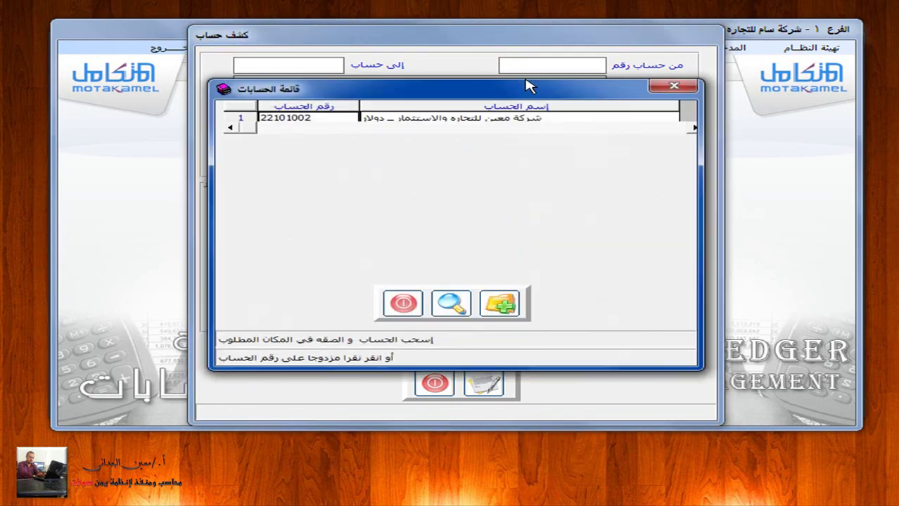
pyautogui.doubleClick(466, 117)
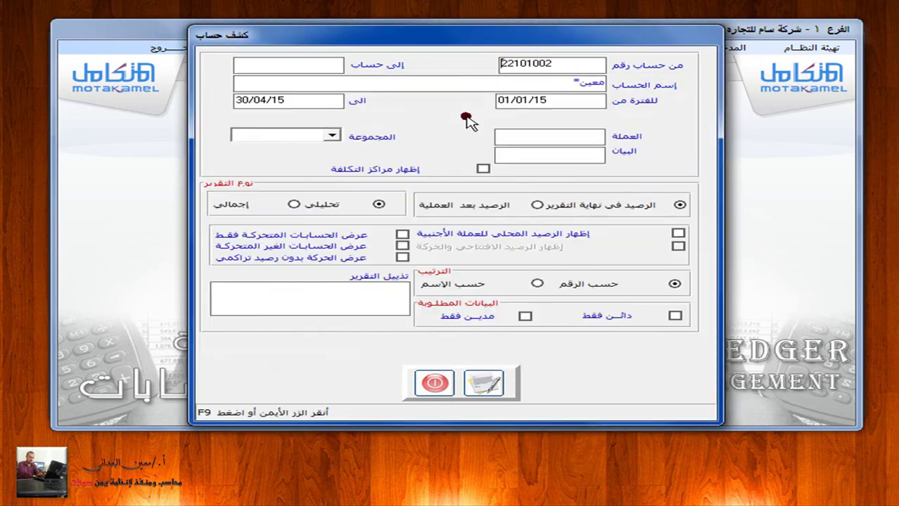
pyautogui.click(506, 103)
pyautogui.click(492, 386)
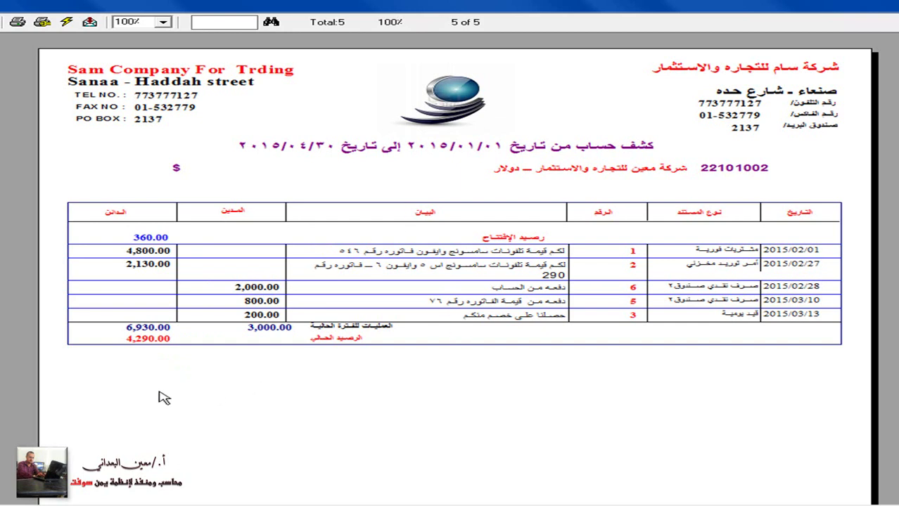
pyautogui.click(137, 367)
pyautogui.click(139, 358)
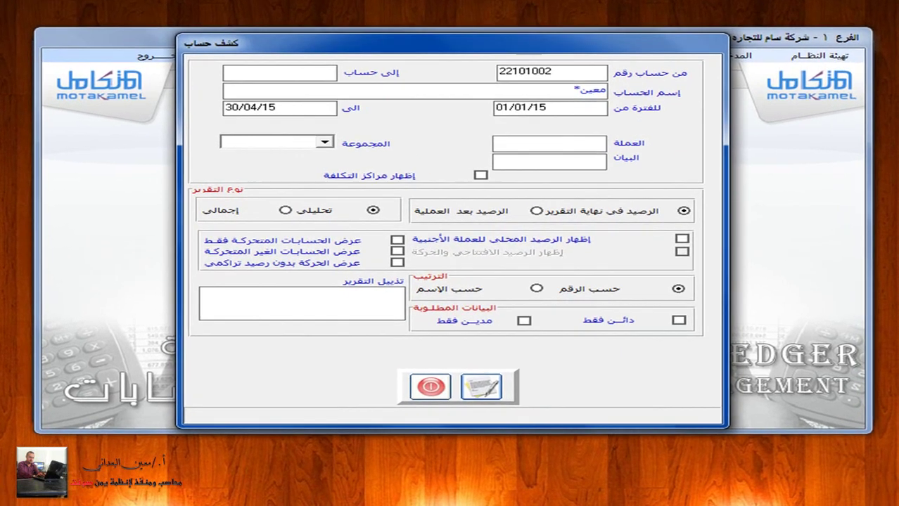
# - Clear the starting account number and the account name filter in the statement criteria
pyautogui.doubleClick(592, 69)
pyautogui.press('BackSpace')
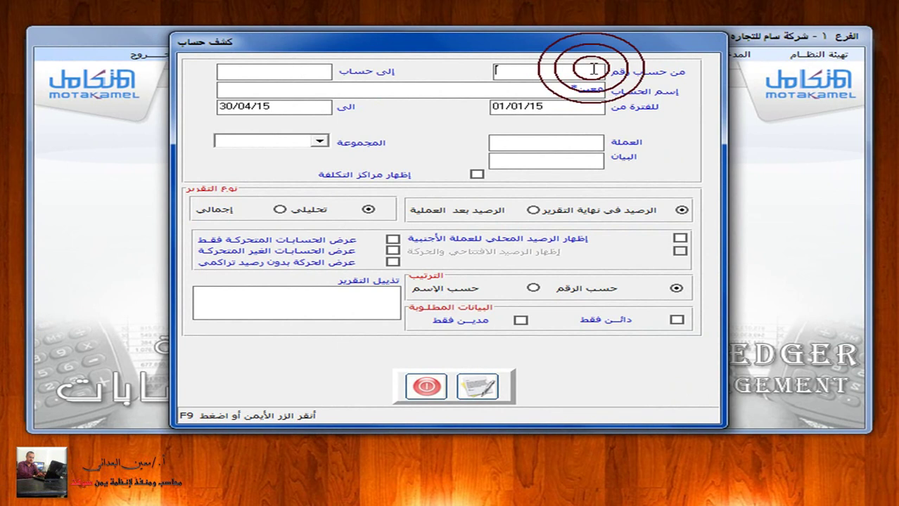
pyautogui.press('Return')
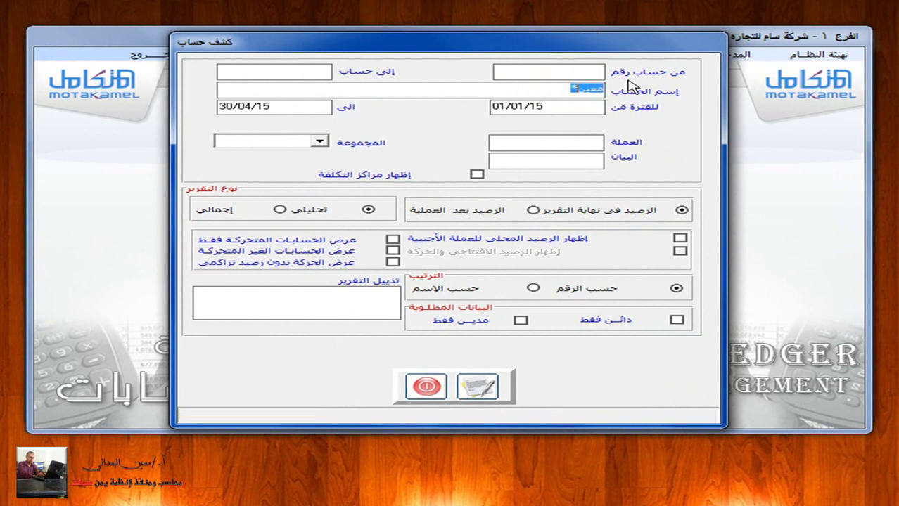
pyautogui.press('BackSpace')
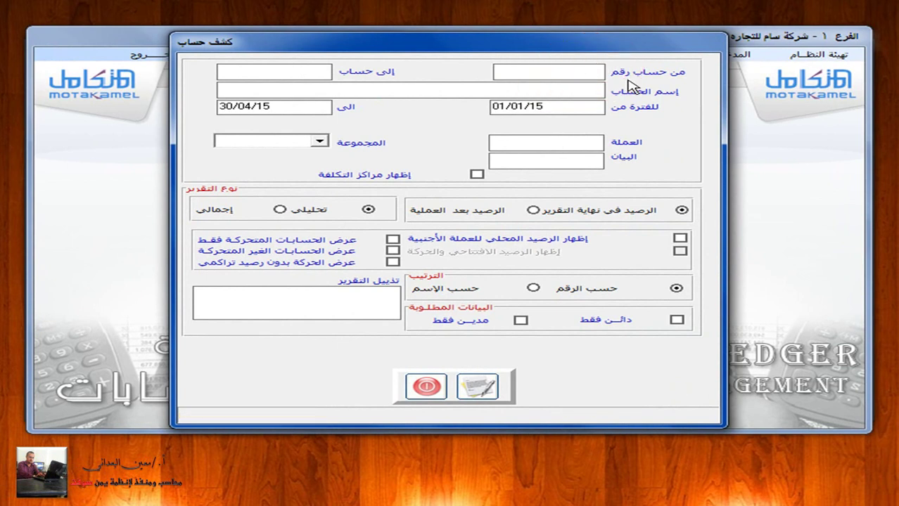
# - Choose the شركة عمار للتجاره العامه riyal account from the accounts list as the starting account
pyautogui.click(577, 74)
pyautogui.doubleClick(578, 73)
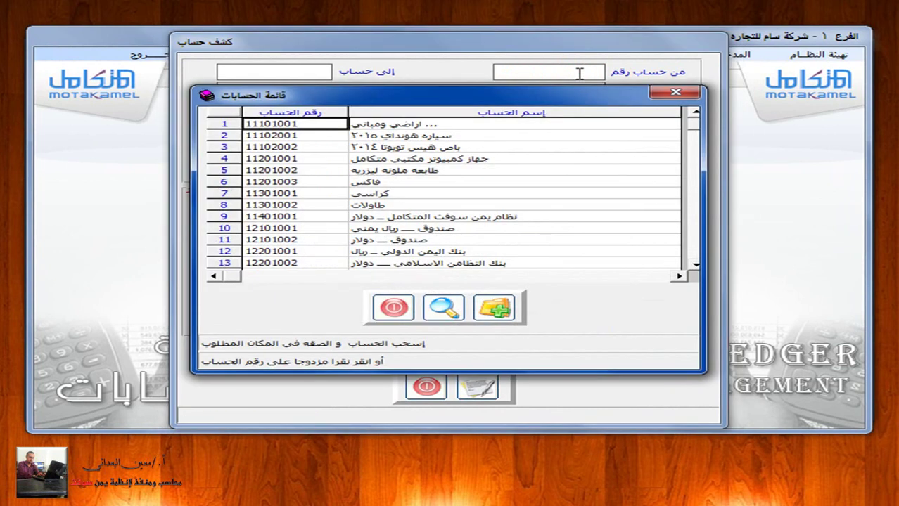
pyautogui.scroll(-3, 365, 205)
pyautogui.scroll(-4, 365, 205)
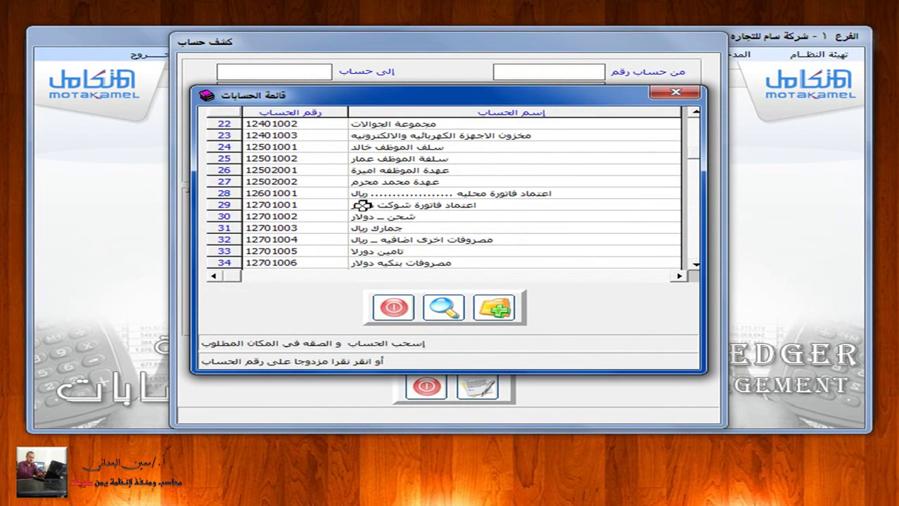
pyautogui.scroll(-7, 362, 205)
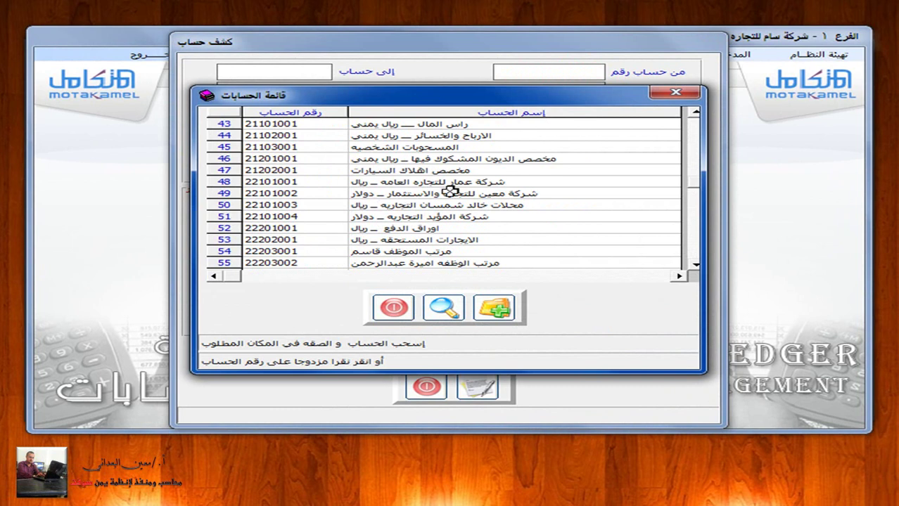
pyautogui.click(478, 182)
pyautogui.moveTo(496, 182); pyautogui.dragTo(297, 177)
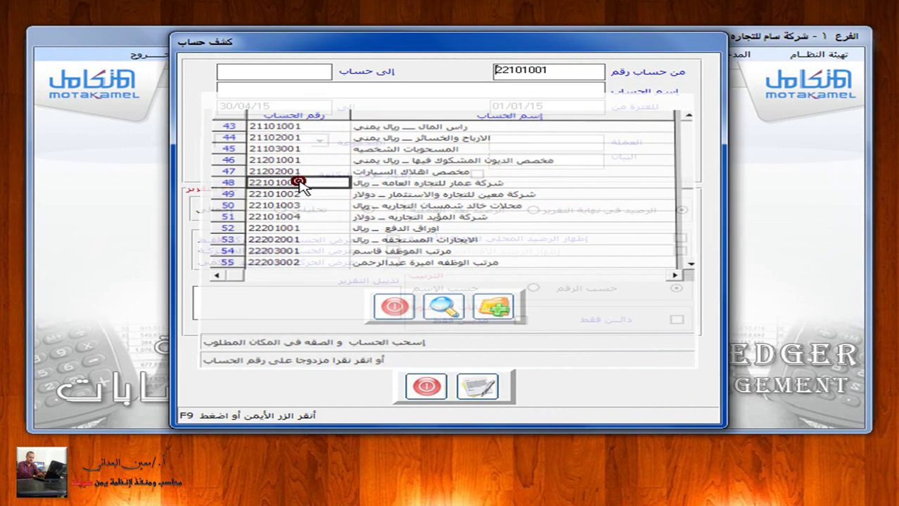
# - Choose the شركة المؤيد التجاريه dollar account from the accounts list as the ending account of the range
pyautogui.rightClick(296, 74)
pyautogui.press('Down')
pyautogui.press('Down')
pyautogui.press('Down')
pyautogui.press('Down')
pyautogui.press('Down')
pyautogui.press('Down')
pyautogui.press('Down')
pyautogui.press('Down')
pyautogui.press('Down')
pyautogui.press('Down')
pyautogui.press('Down')
pyautogui.press('Down')
pyautogui.press('Down')
pyautogui.press('Down')
pyautogui.press('Down')
pyautogui.press('Down')
pyautogui.press('Down')
pyautogui.press('Down')
pyautogui.press('Down')
pyautogui.press('Down')
pyautogui.press('Down')
pyautogui.press('Down')
pyautogui.press('Down')
pyautogui.press('Down')
pyautogui.press('Down')
pyautogui.press('Down')
pyautogui.press('Down')
pyautogui.press('Down')
pyautogui.press('Down')
pyautogui.press('Down')
pyautogui.press('Down')
pyautogui.press('Down')
pyautogui.press('Down')
pyautogui.press('Down')
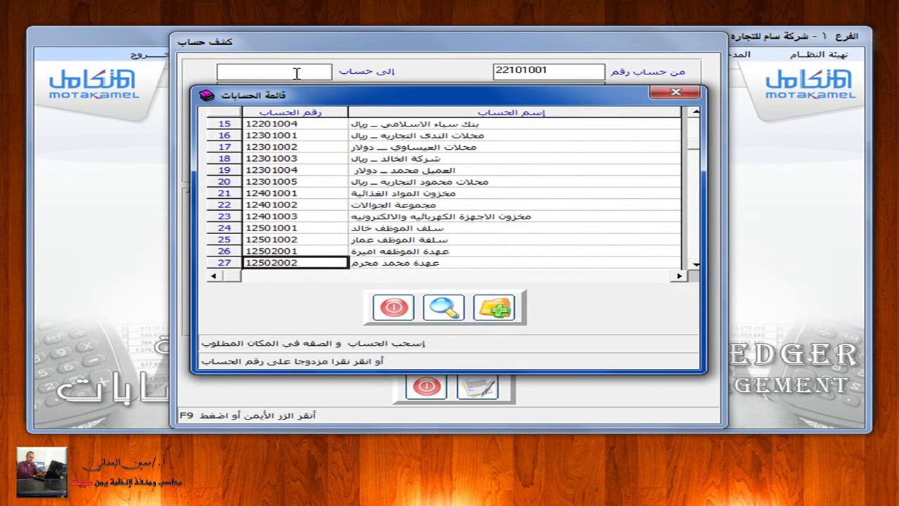
pyautogui.press('Down')
pyautogui.press('Down')
pyautogui.press('Down')
pyautogui.press('Down')
pyautogui.press('Down')
pyautogui.press('Down')
pyautogui.press('Down')
pyautogui.press('Down')
pyautogui.press('Down')
pyautogui.press('Down')
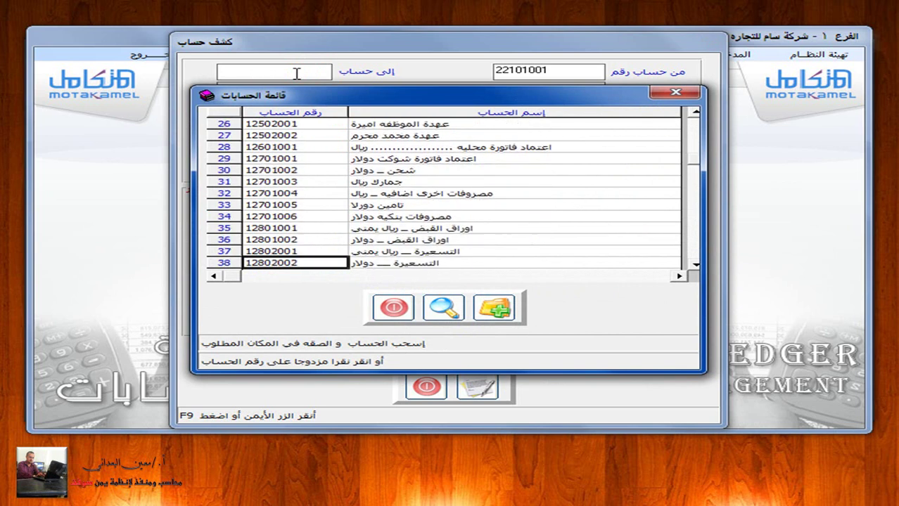
pyautogui.press('Down')
pyautogui.press('Down')
pyautogui.press('Down')
pyautogui.press('Down')
pyautogui.press('Down')
pyautogui.press('Down')
pyautogui.press('Down')
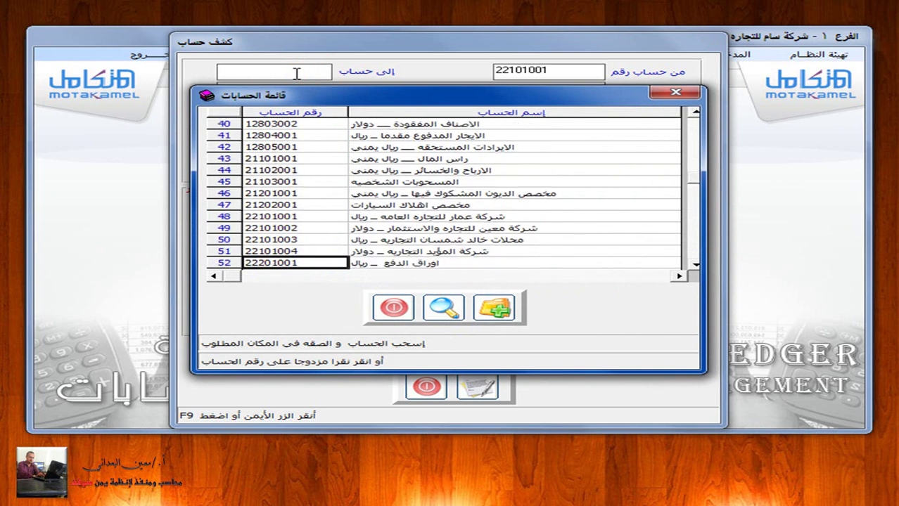
pyautogui.press('Up')
pyautogui.press('Right')
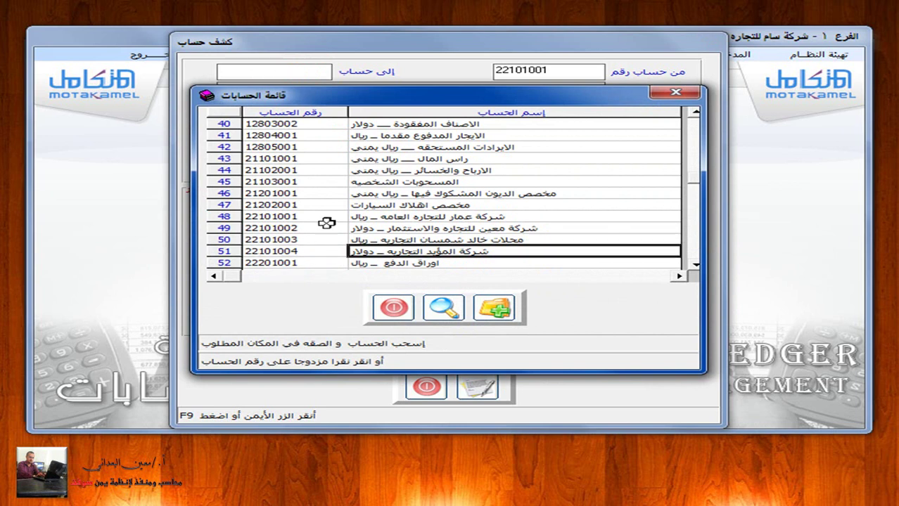
pyautogui.doubleClick(332, 251)
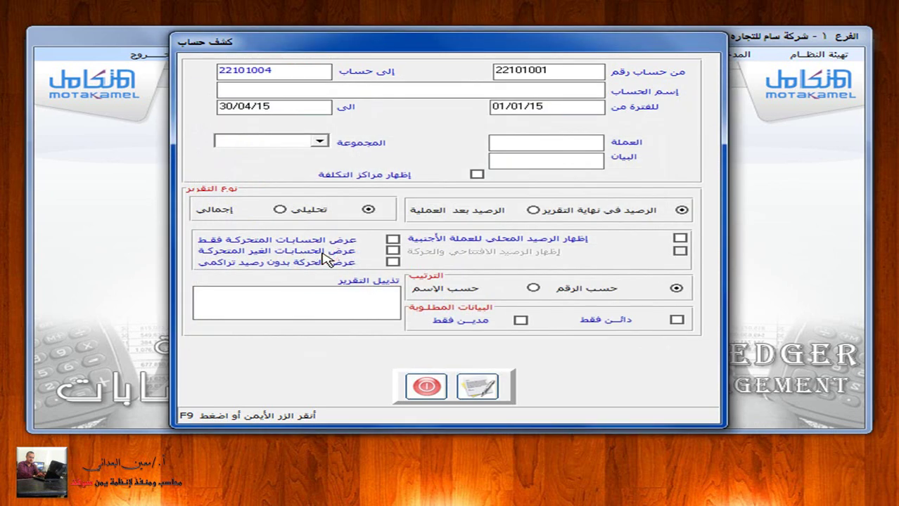
# - Generate the detailed statement for the supplier account range and page through to its fourth page
pyautogui.click(478, 386)
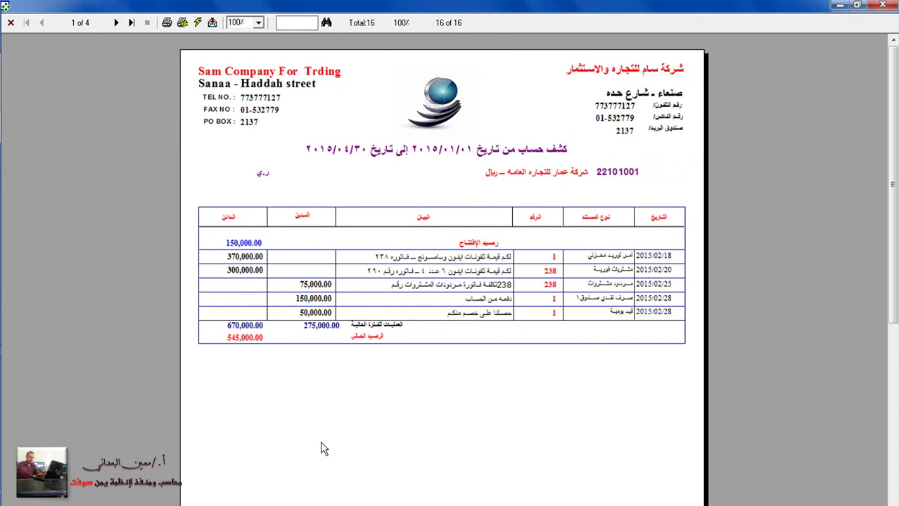
pyautogui.click(116, 22)
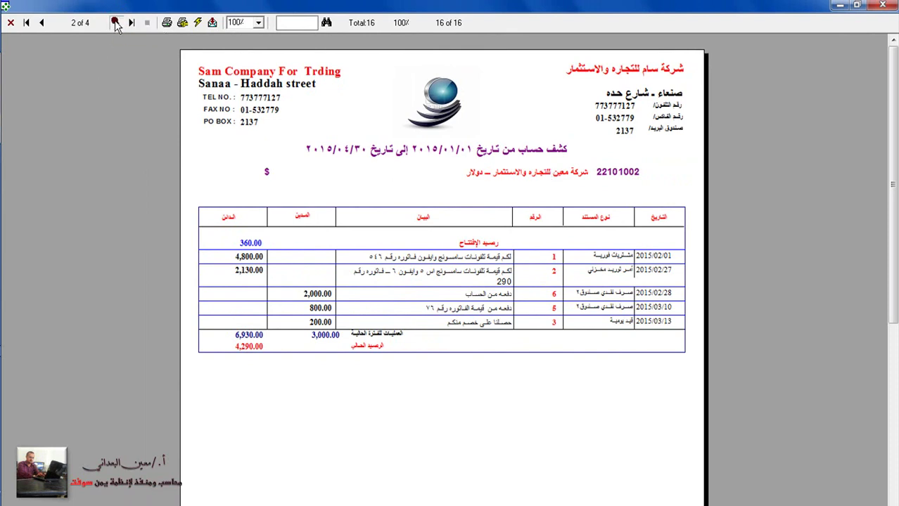
pyautogui.click(116, 23)
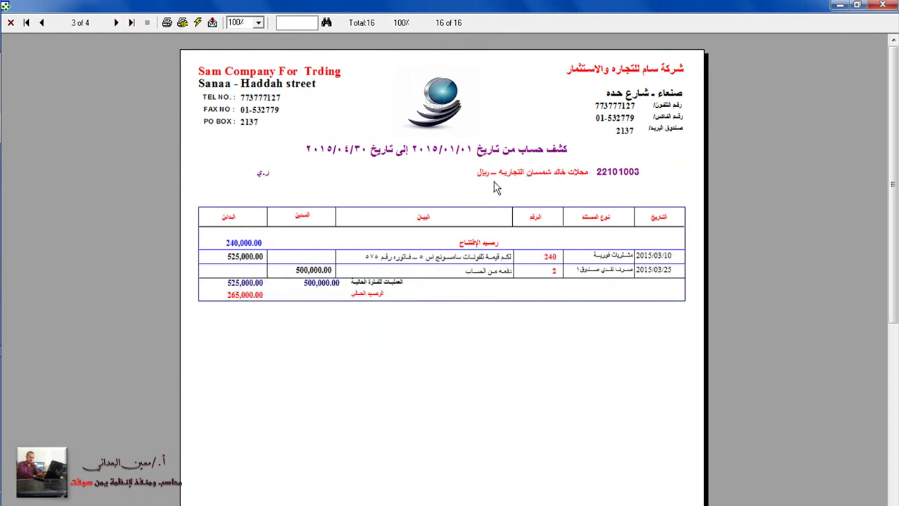
pyautogui.click(114, 23)
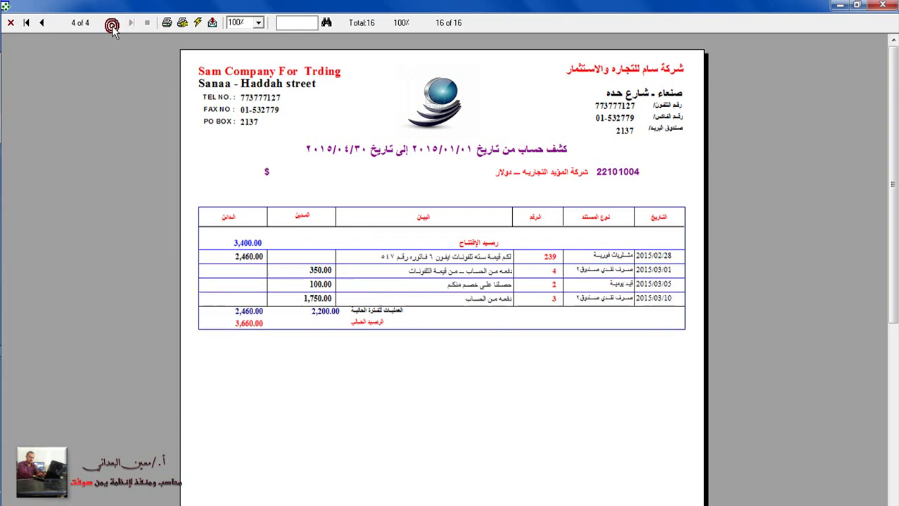
# - Return to the statement's first page, look at the print options without printing and close the report
pyautogui.click(26, 22)
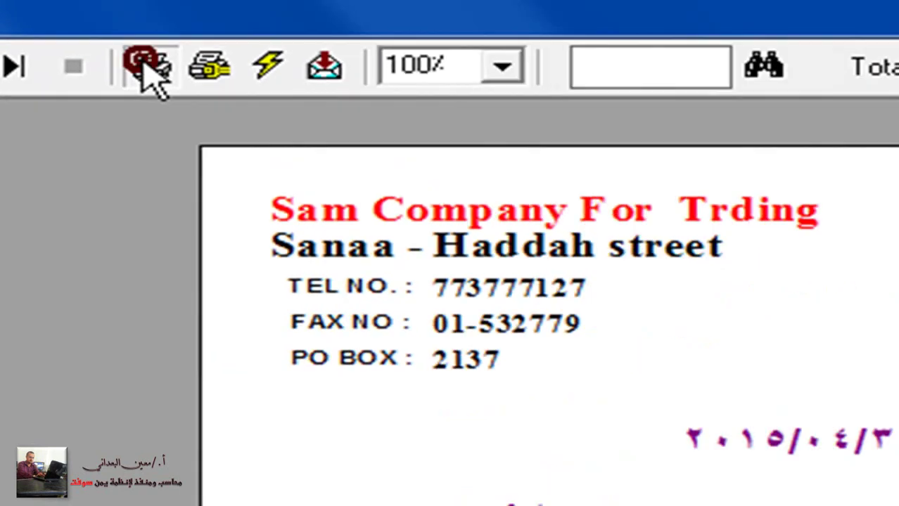
pyautogui.click(264, 100)
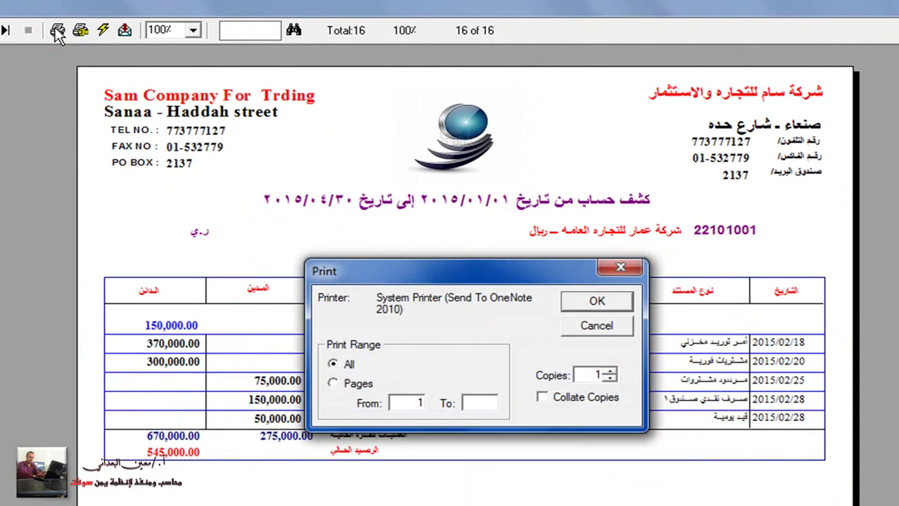
pyautogui.click(619, 268)
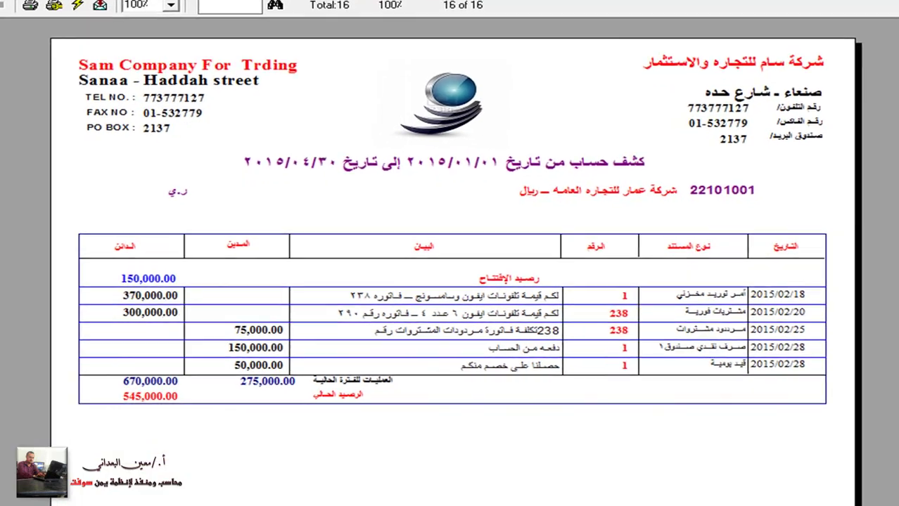
pyautogui.press('Escape')
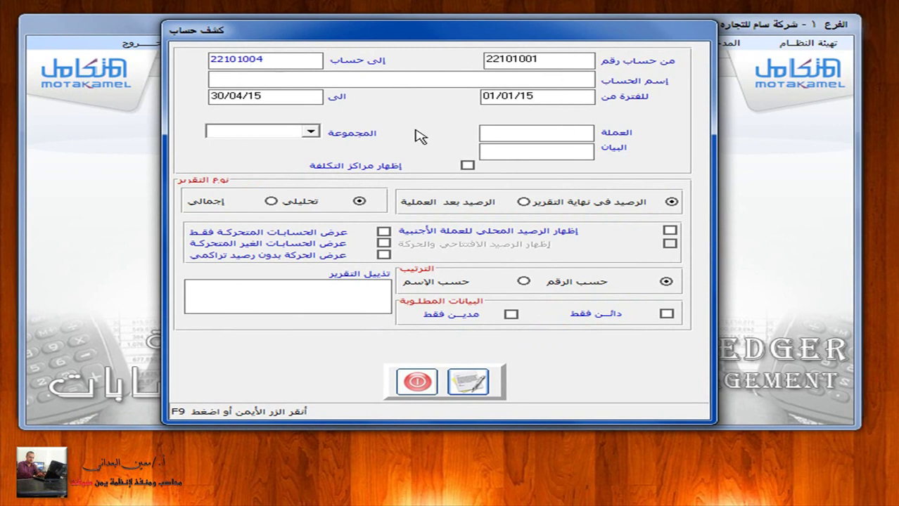
# - Generate the supplier range statement for the $ currency only, view its second page and close it
pyautogui.click(552, 130)
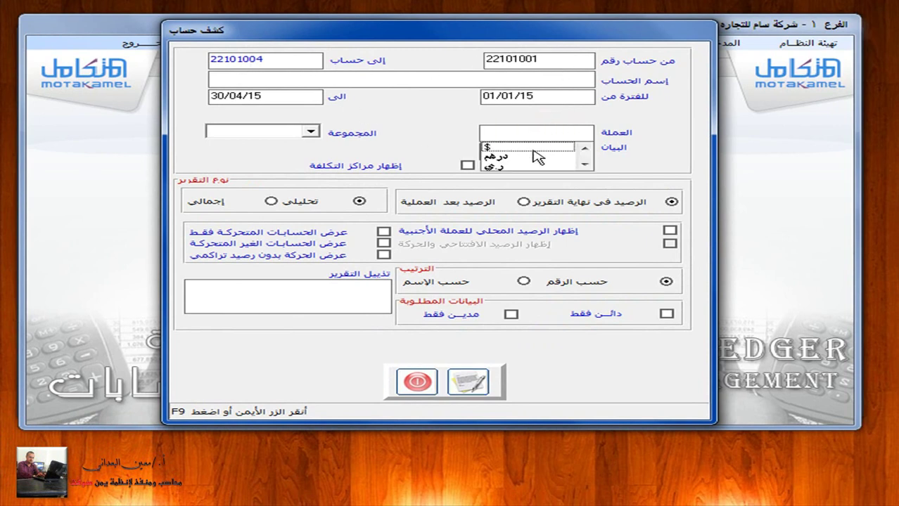
pyautogui.click(538, 149)
pyautogui.click(467, 381)
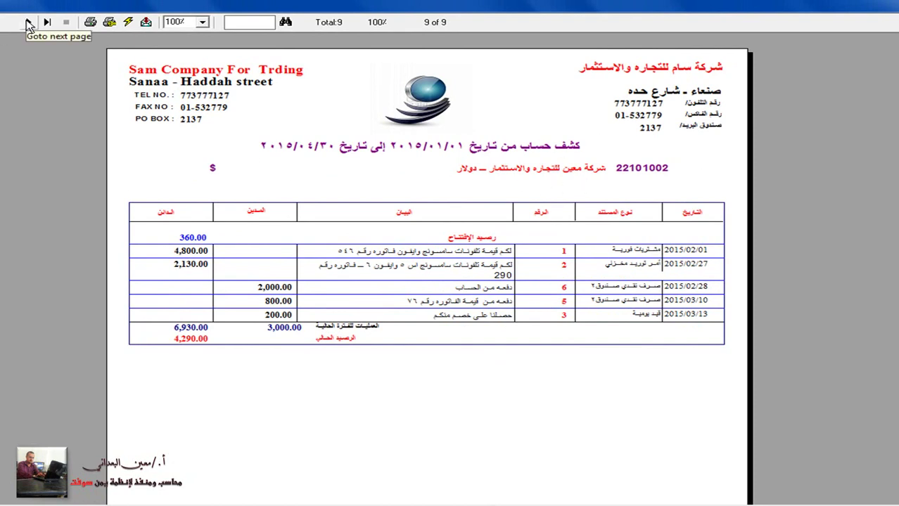
pyautogui.click(26, 22)
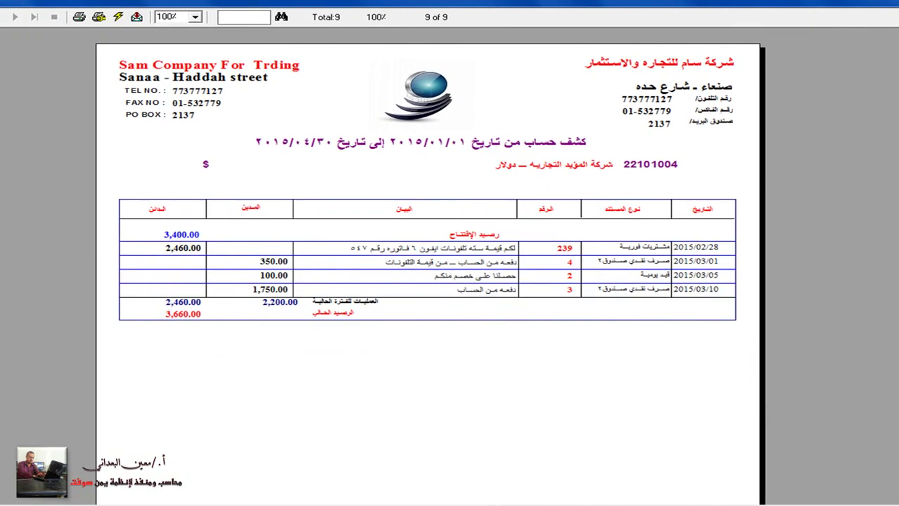
pyautogui.press('Escape')
# - Change the currency filter to ر.ي and generate the supplier range statement
pyautogui.click(581, 148)
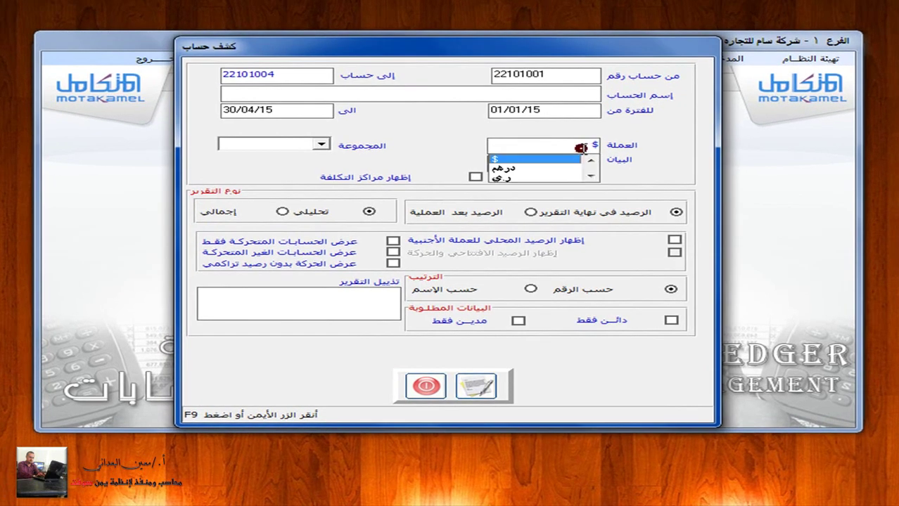
pyautogui.click(533, 177)
pyautogui.click(476, 386)
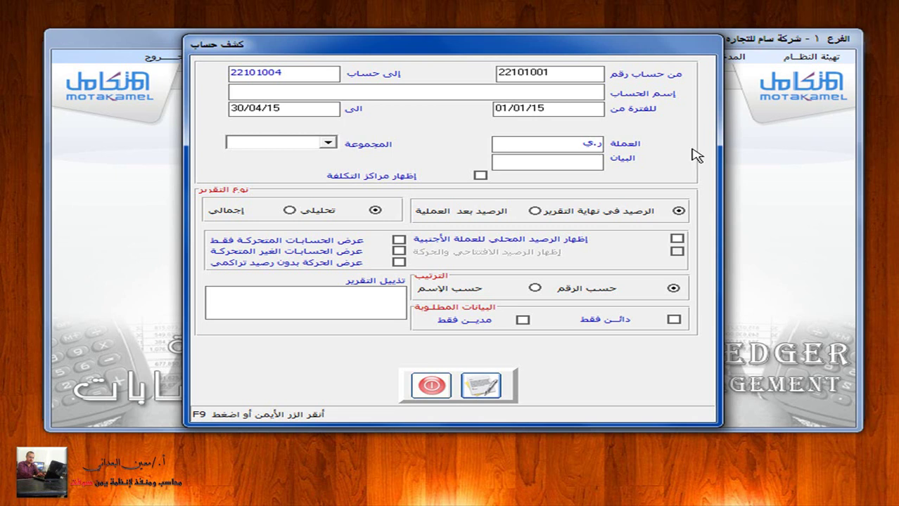
# - Switch the currency filter back to $, generate the supplier range statement again and close it
pyautogui.click(539, 145)
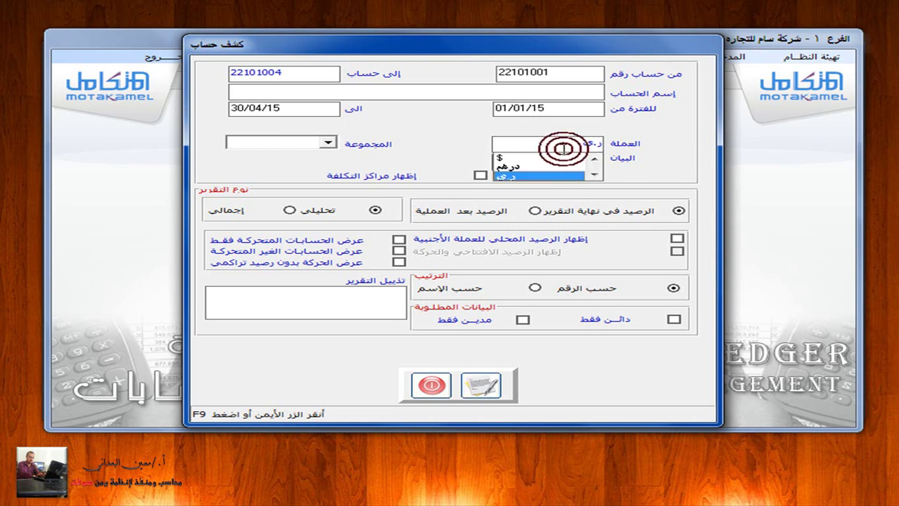
pyautogui.click(538, 153)
pyautogui.click(482, 386)
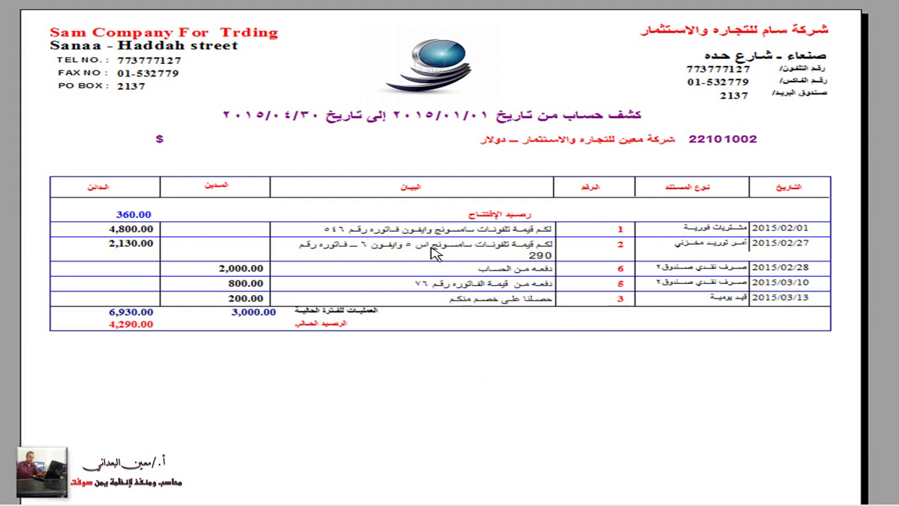
pyautogui.press('Escape')
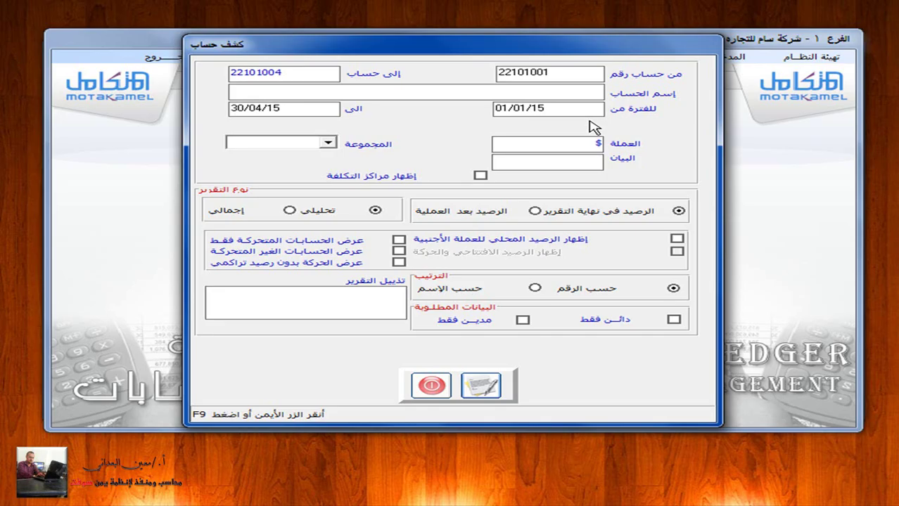
# - Set the report type to إجمالي (summary) and generate the supplier statement in $
pyautogui.click(288, 211)
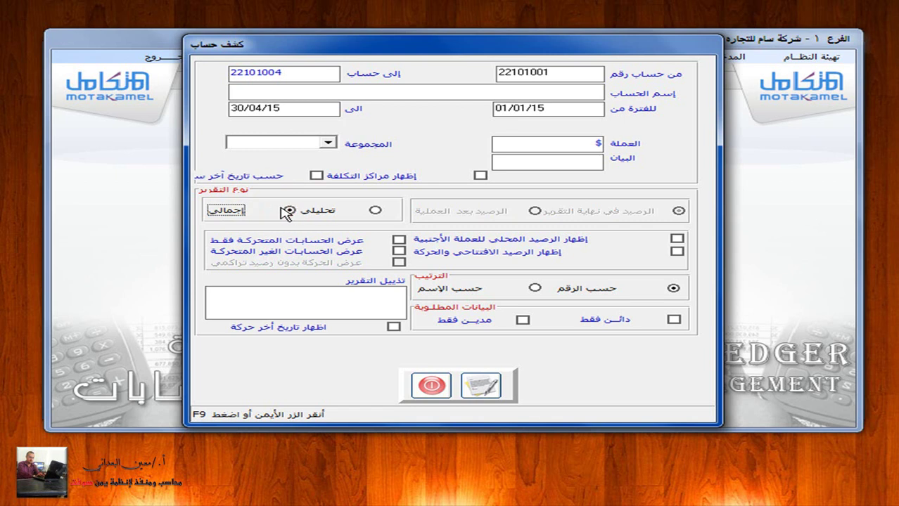
pyautogui.click(484, 385)
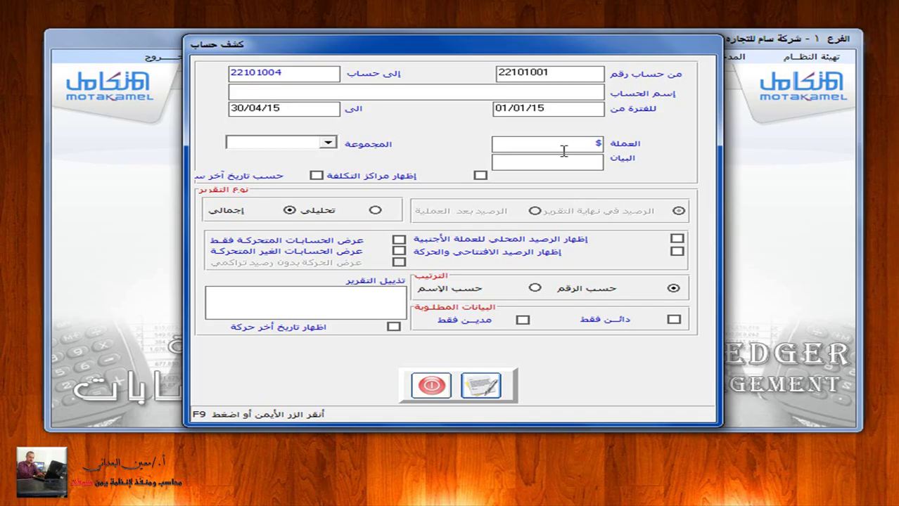
# - Clear the currency filter, generate the إجمالي (summary) statement for the supplier range in all currencies and close it
pyautogui.click(562, 143)
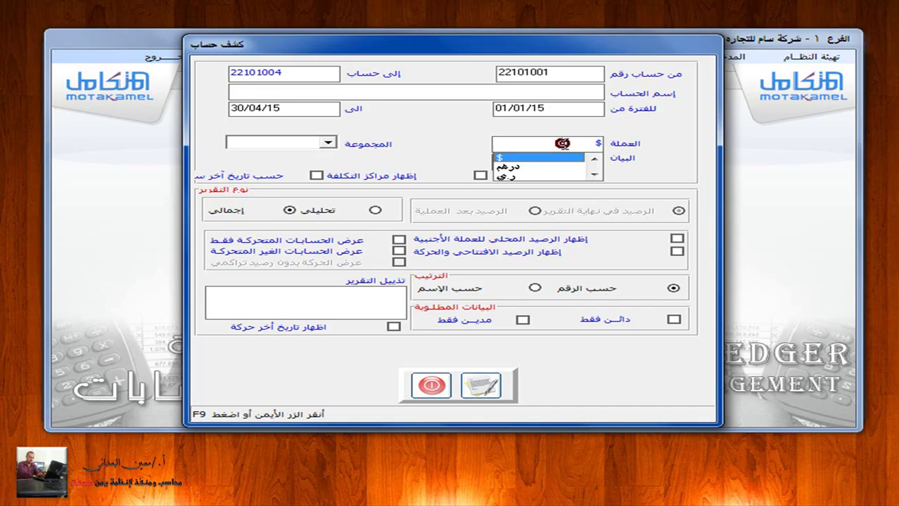
pyautogui.click(485, 242)
pyautogui.click(286, 211)
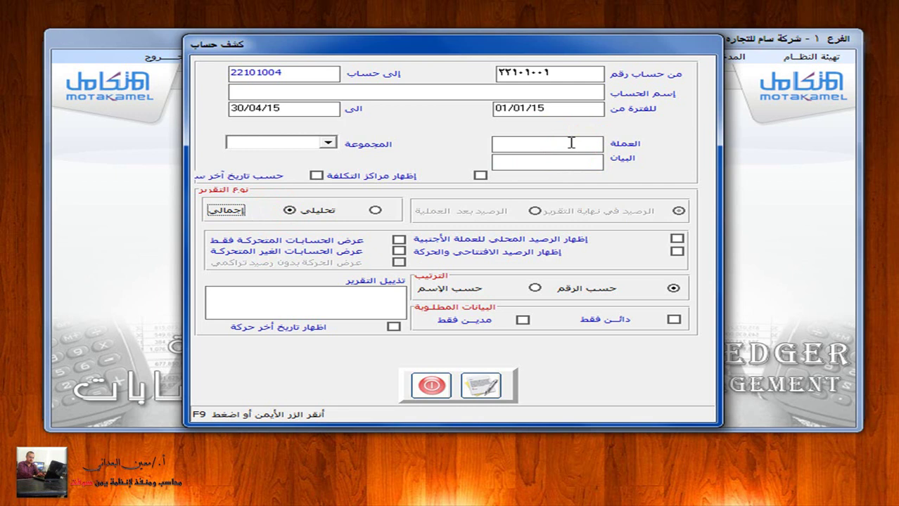
pyautogui.click(491, 375)
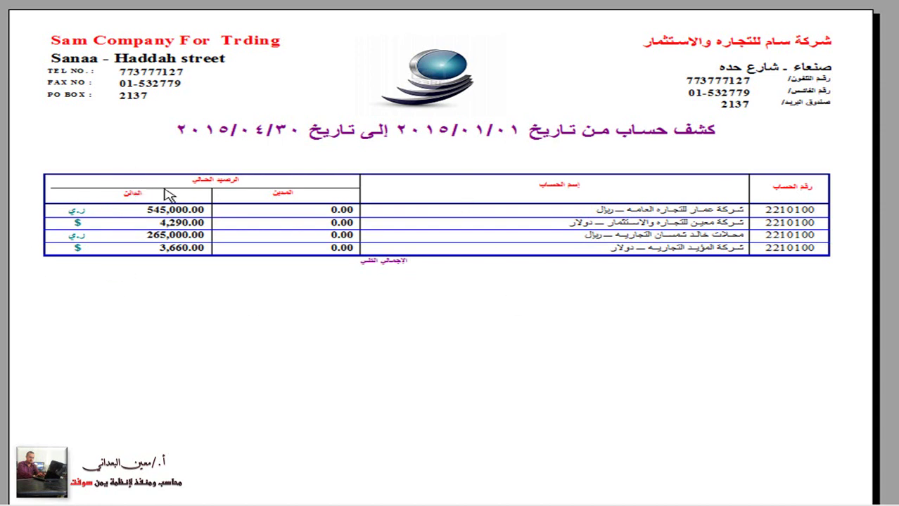
pyautogui.press('Escape')
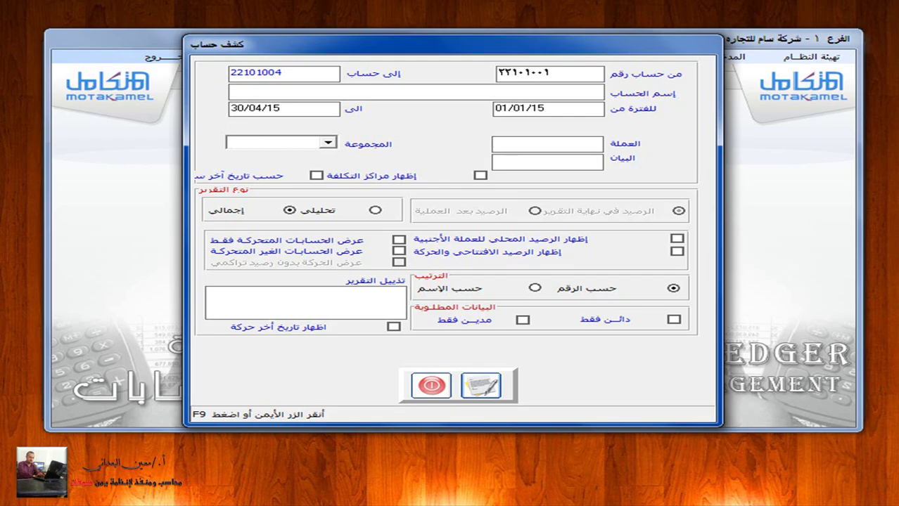
# - Clear the account range, search the account names for ندى and select محلات الندى التجاريه ــ ريال as the starting account
pyautogui.press('Delete')
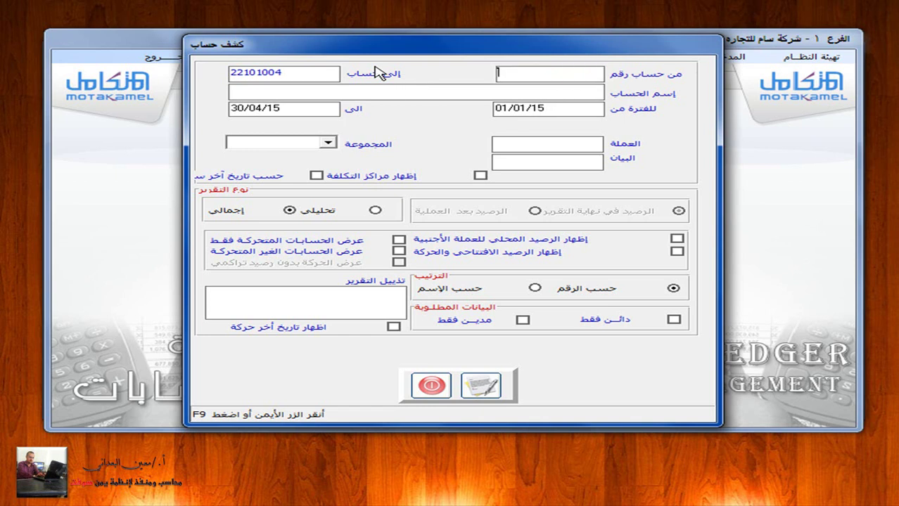
pyautogui.moveTo(282, 73); pyautogui.dragTo(118, 76)
pyautogui.press('Delete')
pyautogui.click(486, 95)
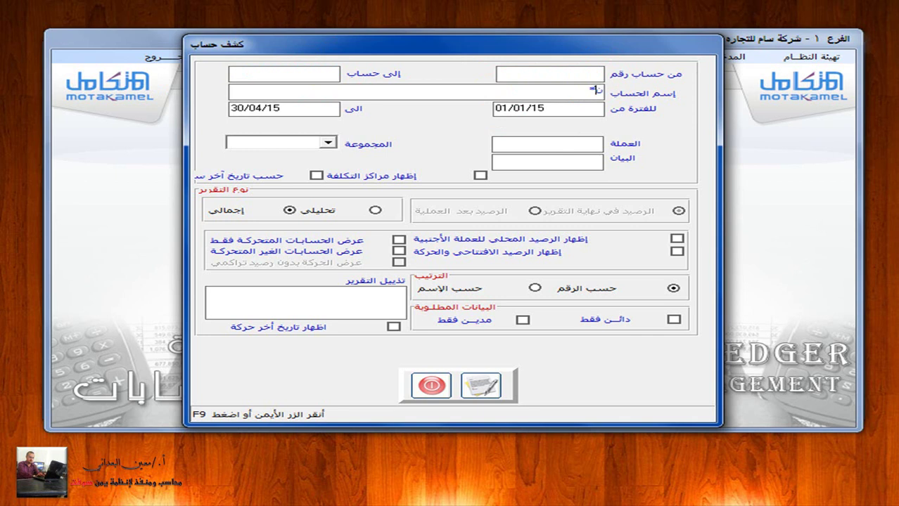
pyautogui.press('Return')
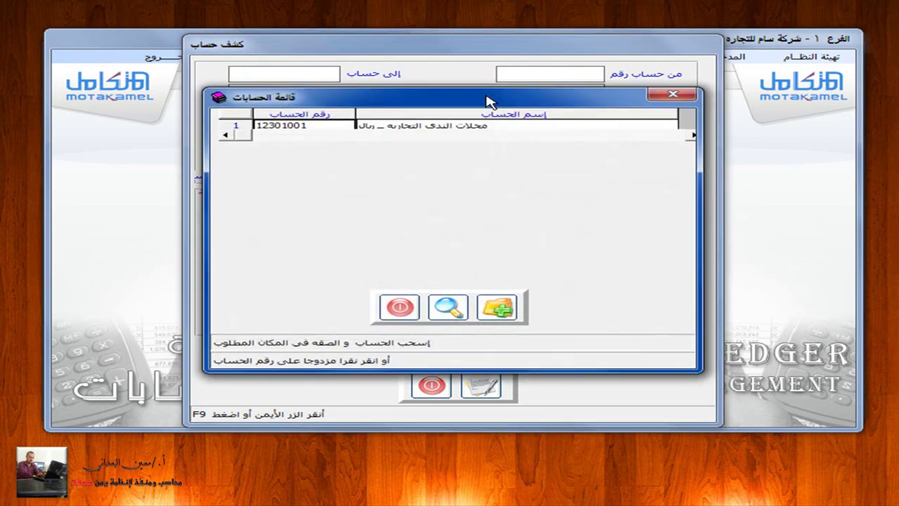
pyautogui.doubleClick(454, 125)
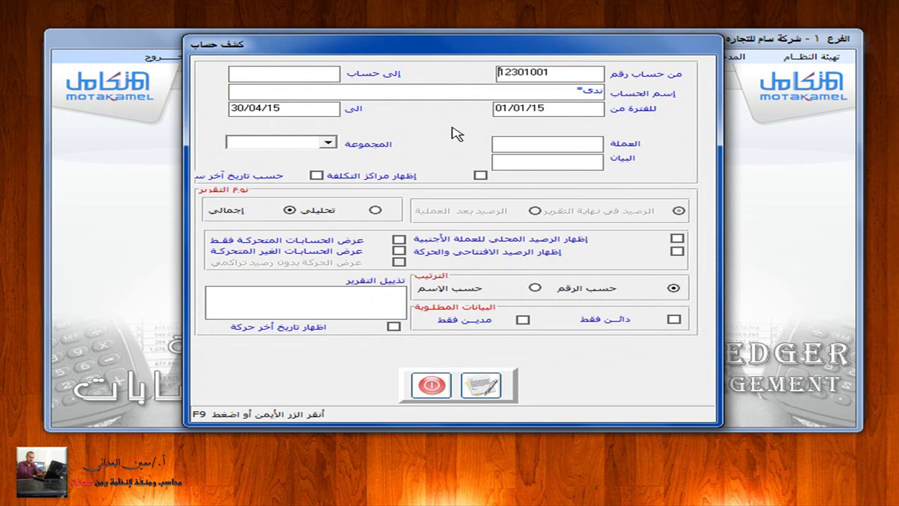
# - Generate the إجمالي statement for محلات الندى التجاريه and close it, switch the report type to تحليلي and generate it again
pyautogui.click(487, 386)
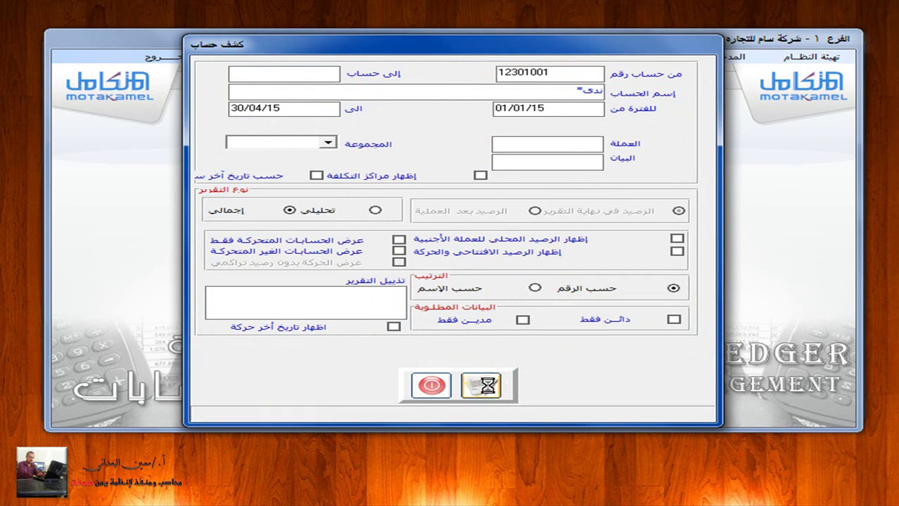
pyautogui.press('Escape')
pyautogui.click(369, 211)
pyautogui.click(481, 387)
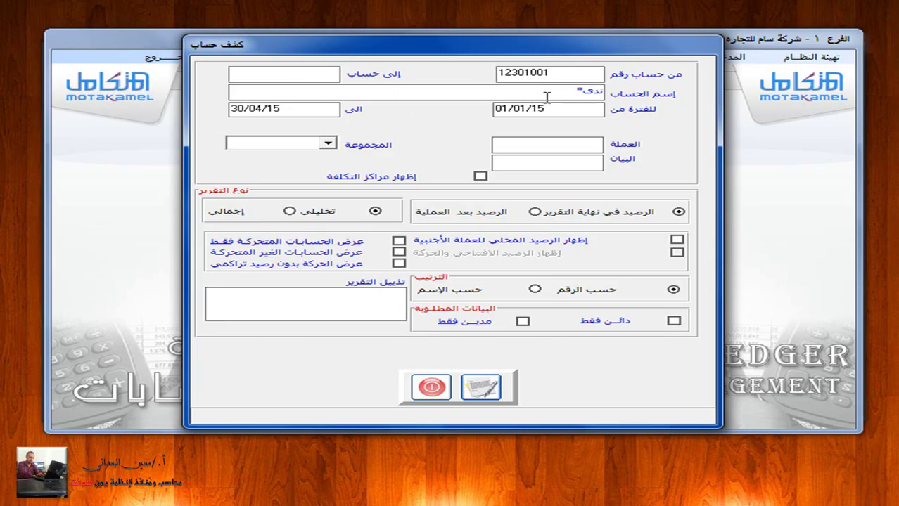
# - Clear the account name filter and reselect محلات الندى التجاريه ــ ريال from the account list as the starting account
pyautogui.click(594, 91)
pyautogui.press('BackSpace')
pyautogui.press('BackSpace')
pyautogui.press('BackSpace')
pyautogui.press('BackSpace')
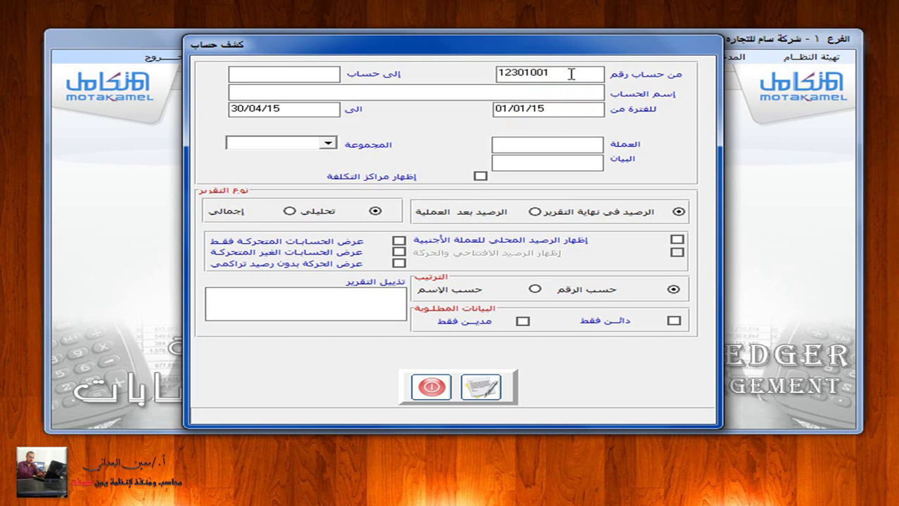
pyautogui.doubleClick(571, 74)
pyautogui.press('BackSpace')
pyautogui.rightClick(571, 74)
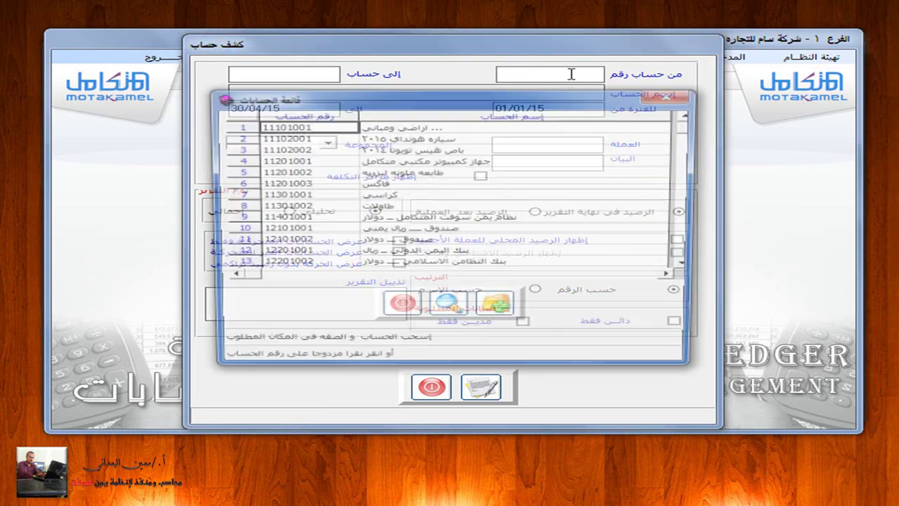
pyautogui.scroll(-2, 424, 250)
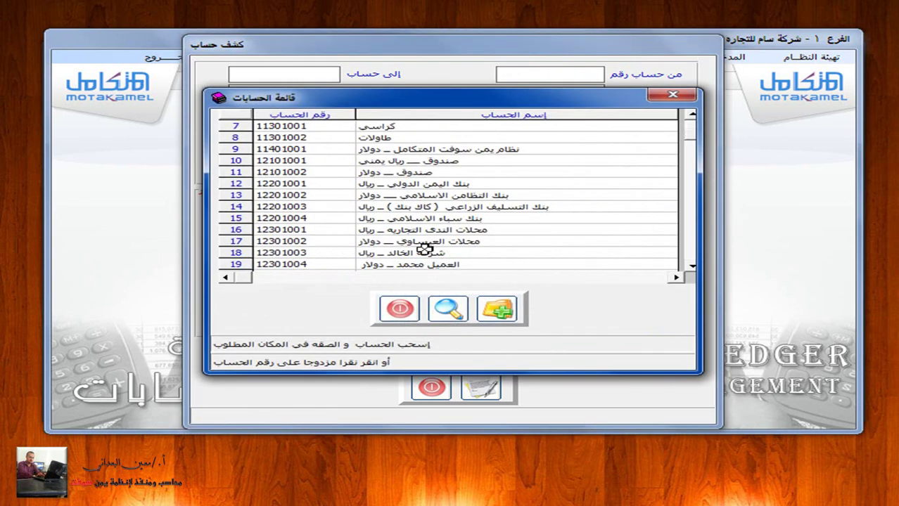
pyautogui.doubleClick(296, 229)
# - Set the end of the range to the fourth customer account, the dollar one, from the account list
pyautogui.click(293, 70)
pyautogui.rightClick(291, 70)
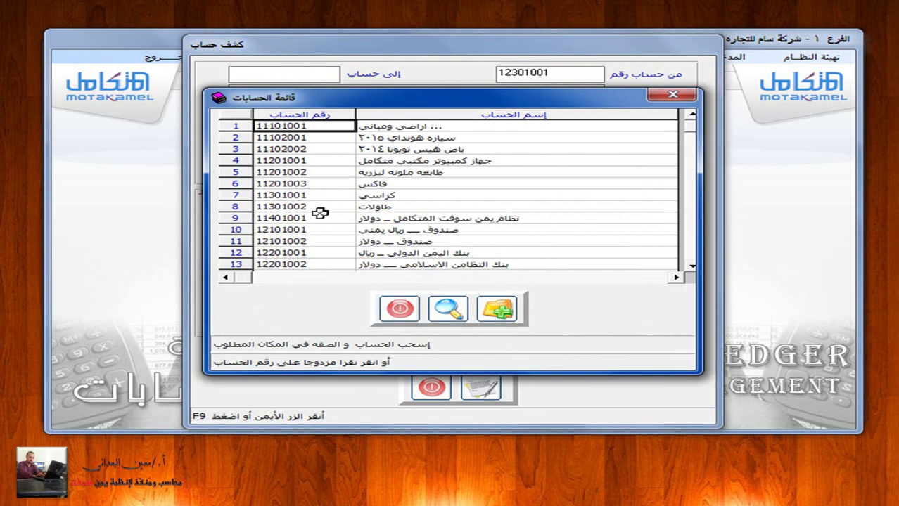
pyautogui.scroll(-3, 320, 213)
pyautogui.doubleClick(311, 230)
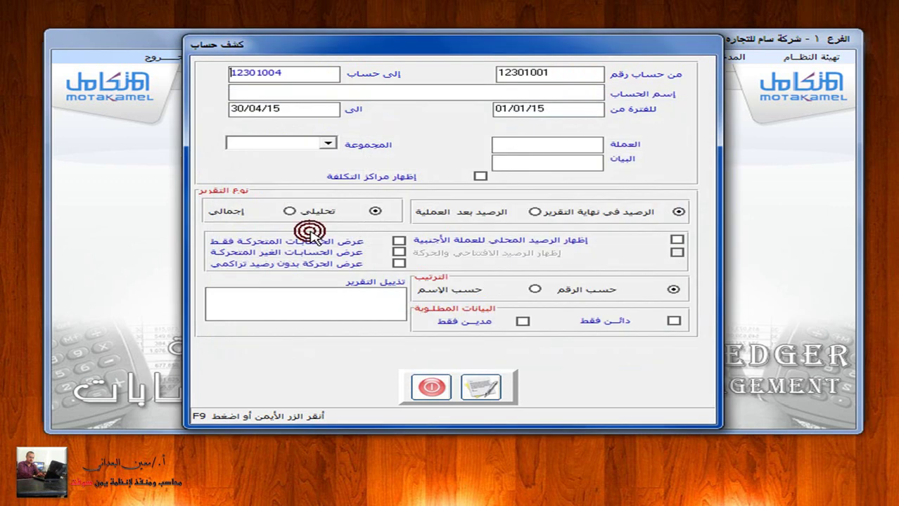
# - Generate the تحليلي statement for the customer range and page through it to the fourth account's page
pyautogui.click(480, 386)
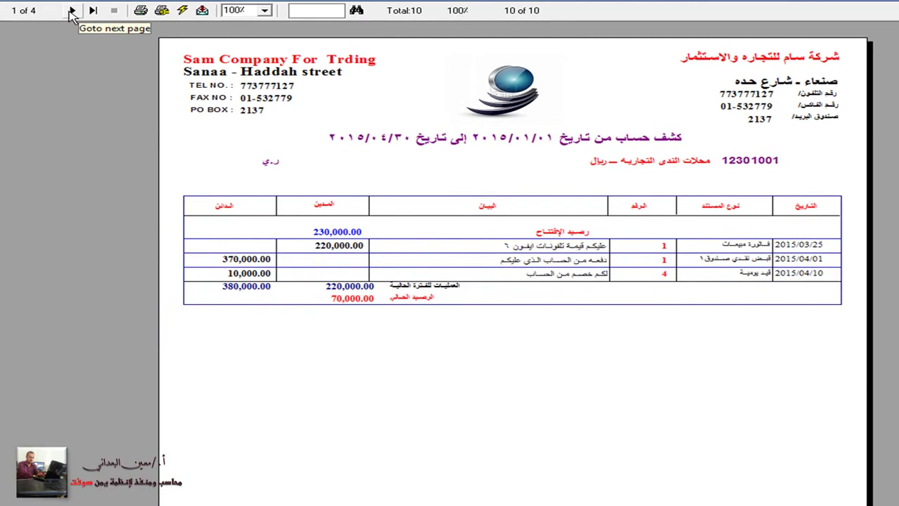
pyautogui.click(71, 11)
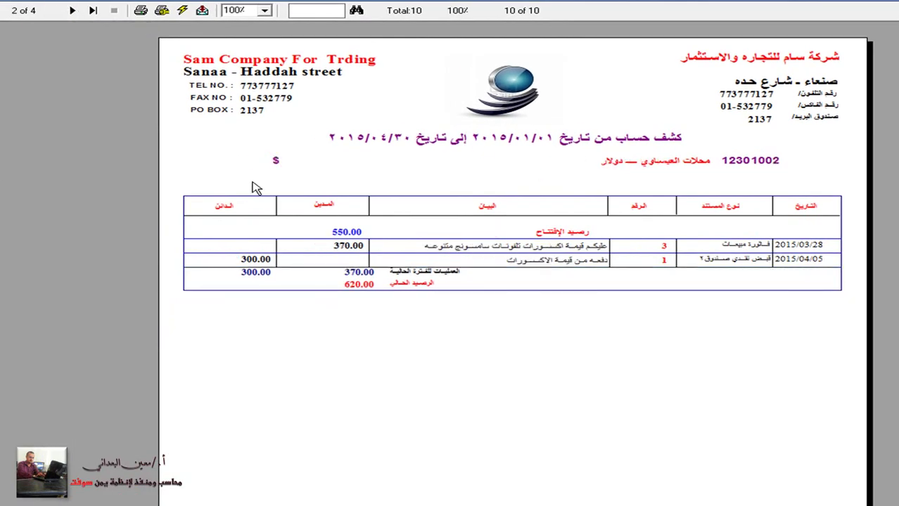
pyautogui.click(71, 10)
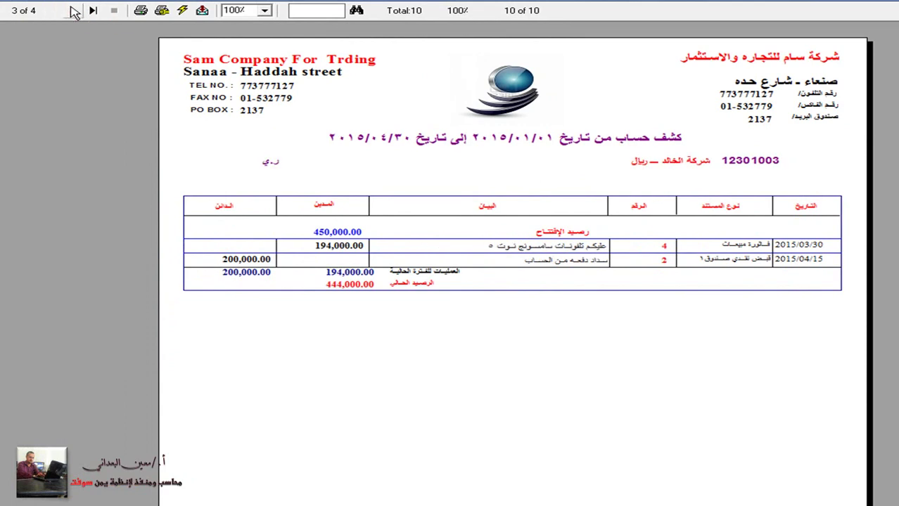
pyautogui.click(71, 11)
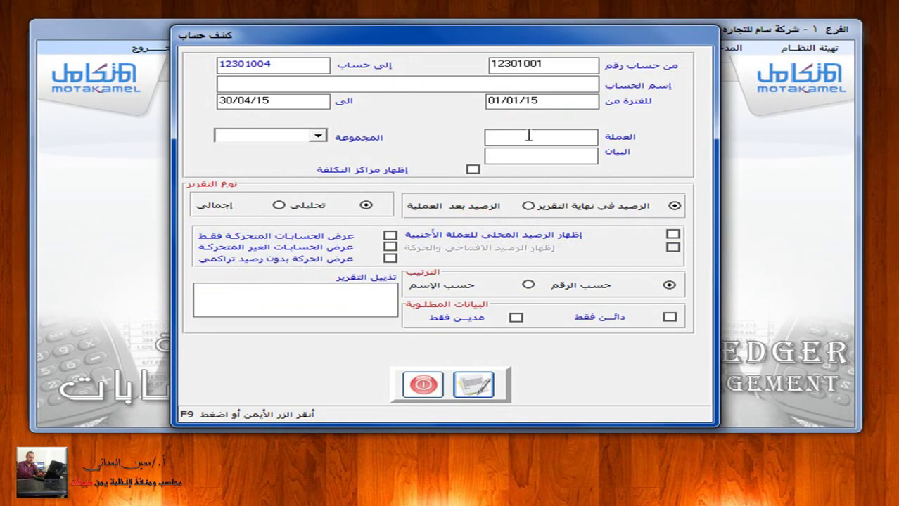
# - Set the currency filter to $ and generate the تحليلي statement for the customer range
pyautogui.click(528, 135)
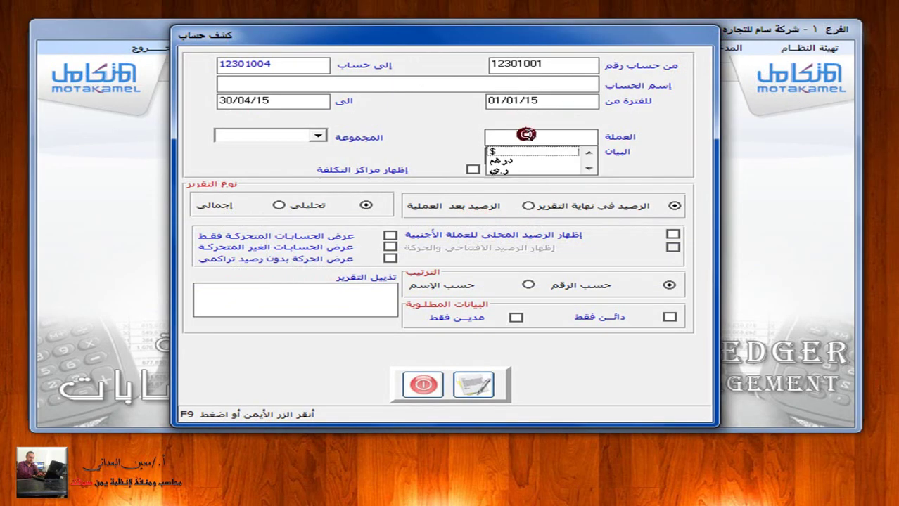
pyautogui.click(517, 152)
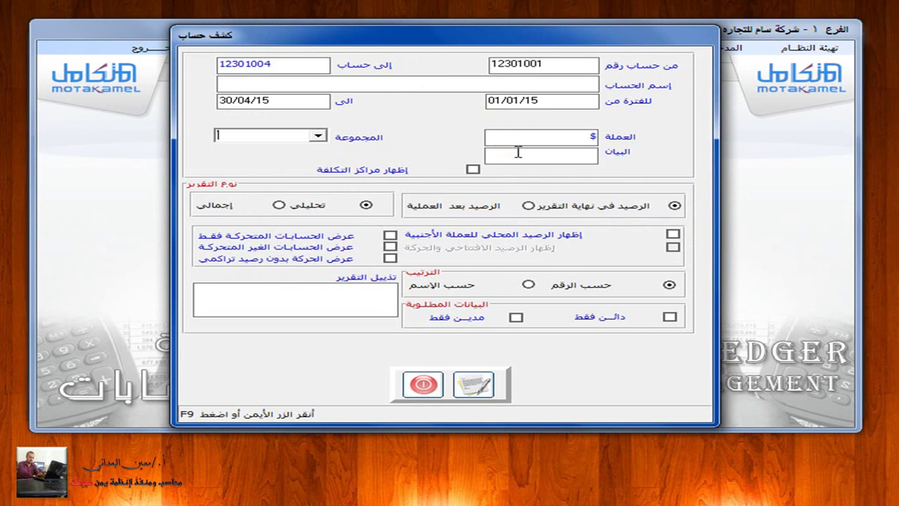
pyautogui.click(473, 385)
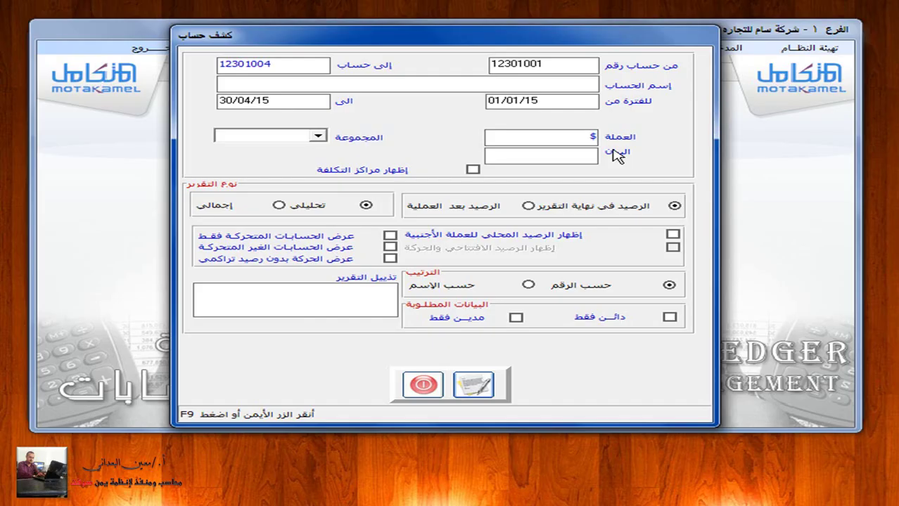
# - Change the currency filter to ر.ي, generate the customer range statement and close it
pyautogui.click(542, 136)
pyautogui.click(525, 171)
pyautogui.click(472, 385)
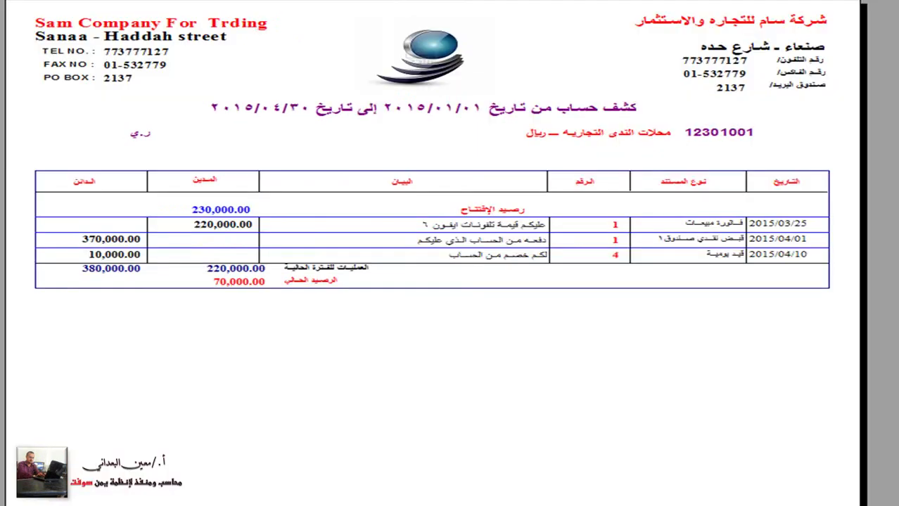
pyautogui.press('Escape')
# - Set the report type to إجمالي, enable حسب تاريخ آخر سداد, and generate and close the customer statement in ر.ي twice
pyautogui.click(277, 204)
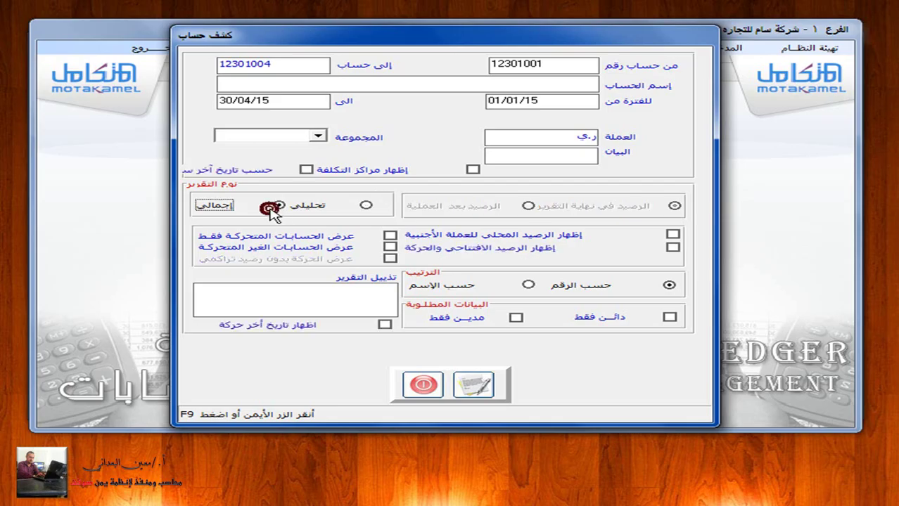
pyautogui.click(275, 170)
pyautogui.click(476, 381)
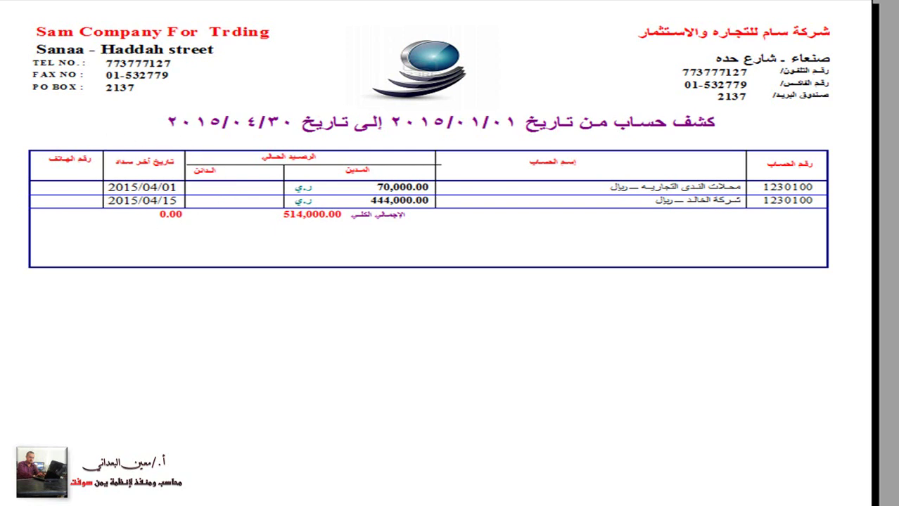
pyautogui.press('Escape')
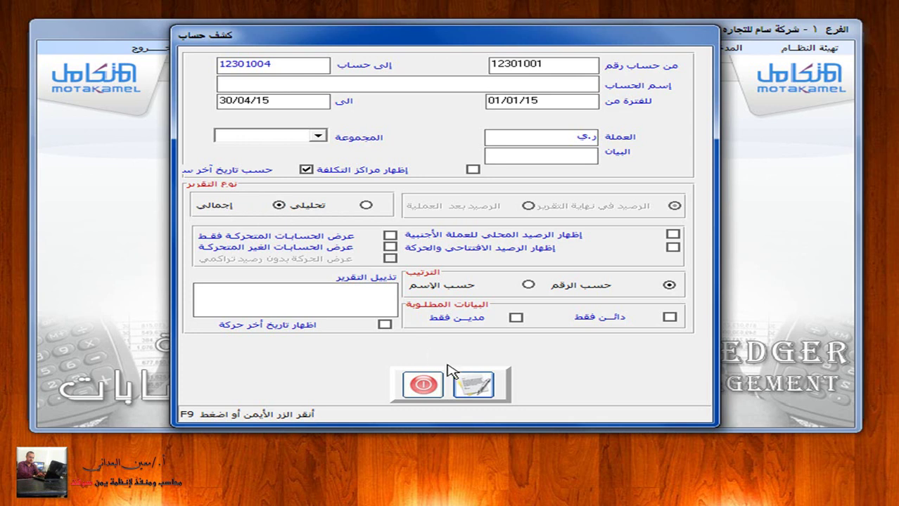
pyautogui.click(478, 384)
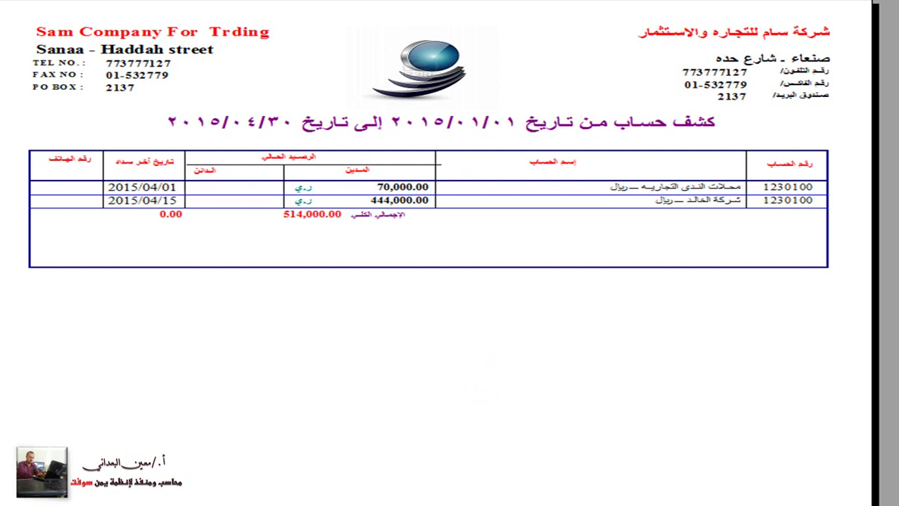
pyautogui.press('Escape')
# - Clear the customer account range and the currency filter, and return the report type to تحليلي
pyautogui.doubleClick(575, 65)
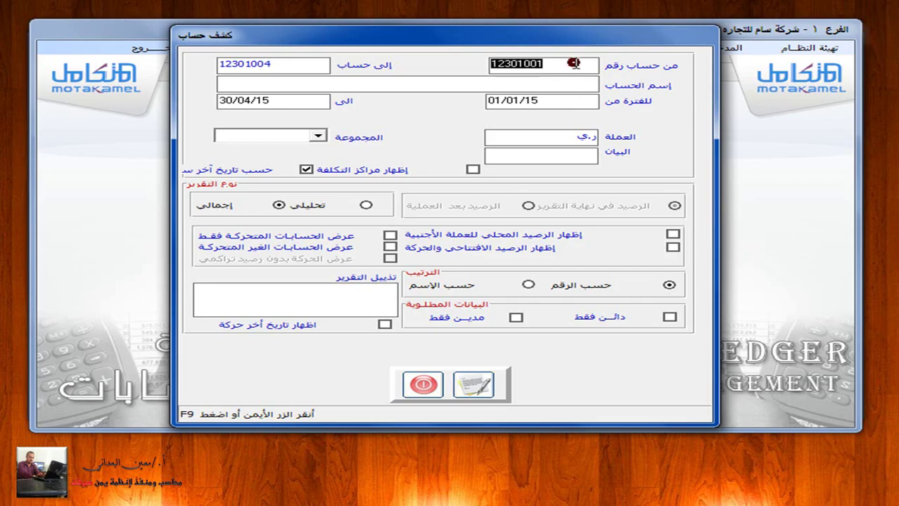
pyautogui.press('BackSpace')
pyautogui.doubleClick(302, 61)
pyautogui.press('BackSpace')
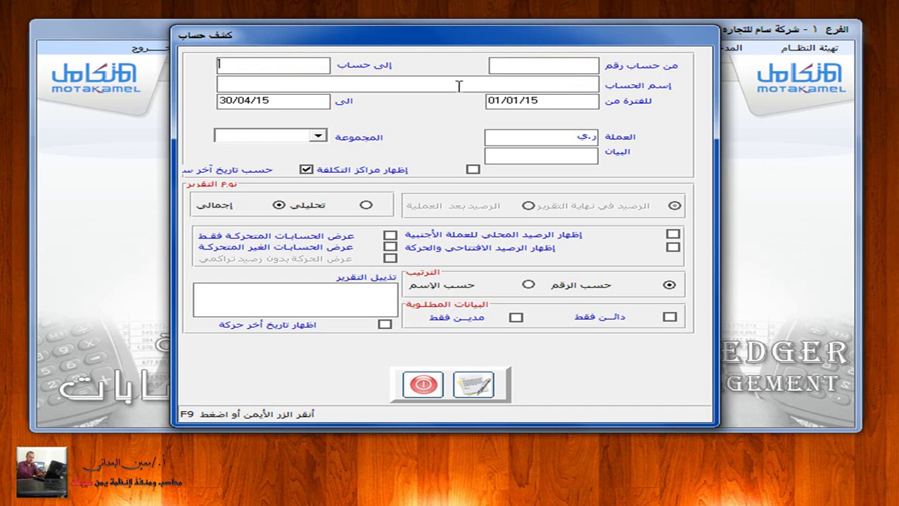
pyautogui.click(469, 168)
# - Search the account names for معين, select شركة معين للتجاره والاستثمار ــ دولار and generate its تحليلي statement
pyautogui.click(573, 84)
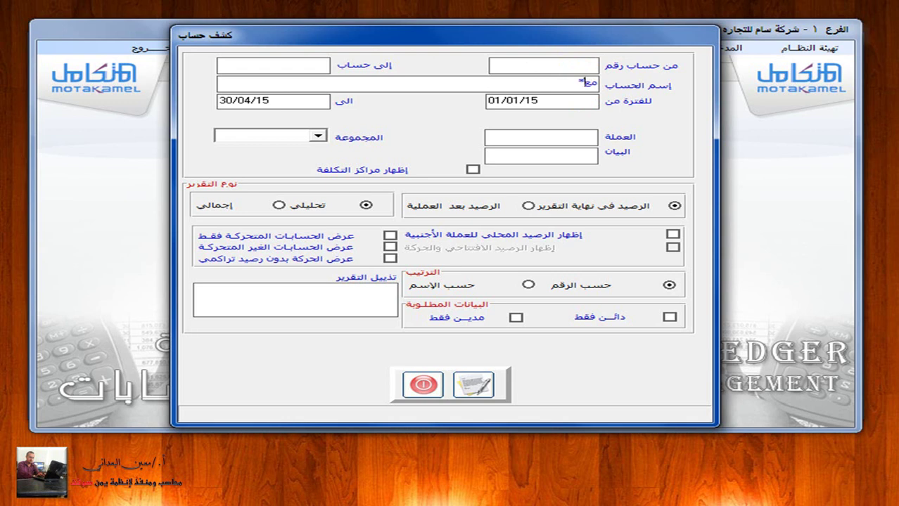
pyautogui.press('Return')
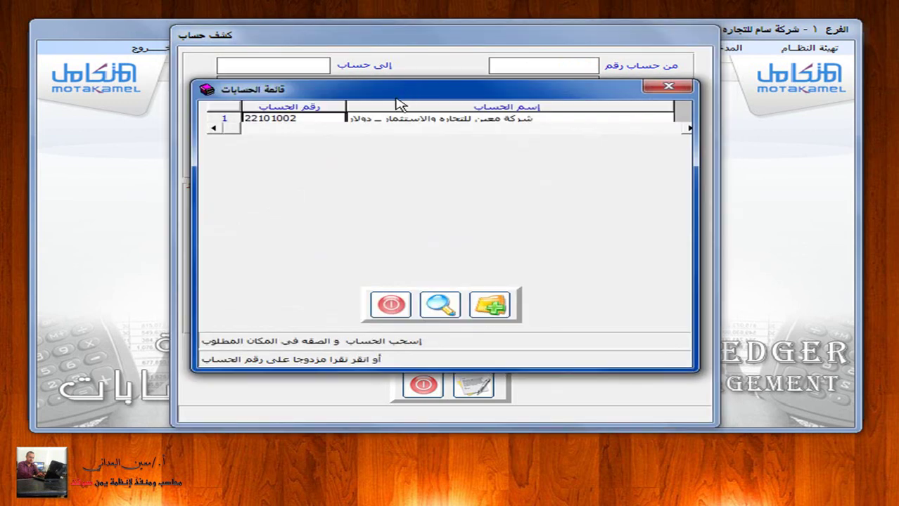
pyautogui.doubleClick(417, 119)
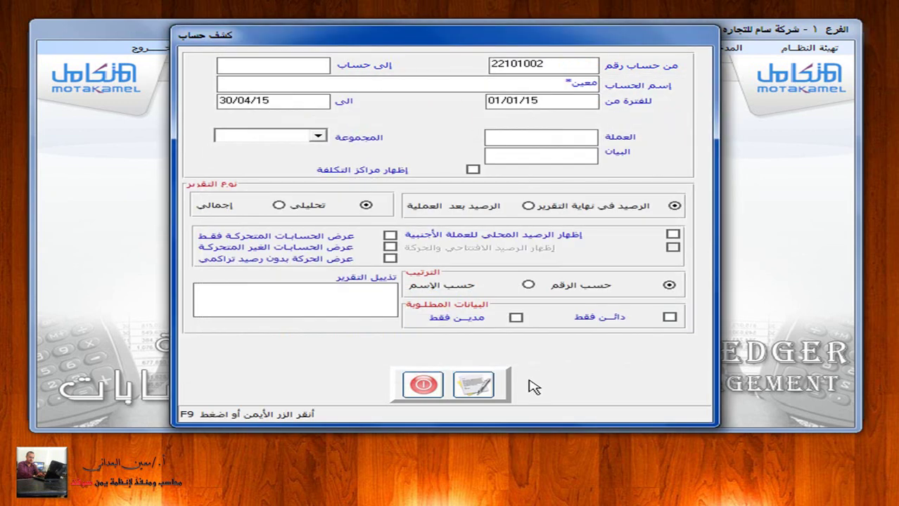
pyautogui.click(459, 382)
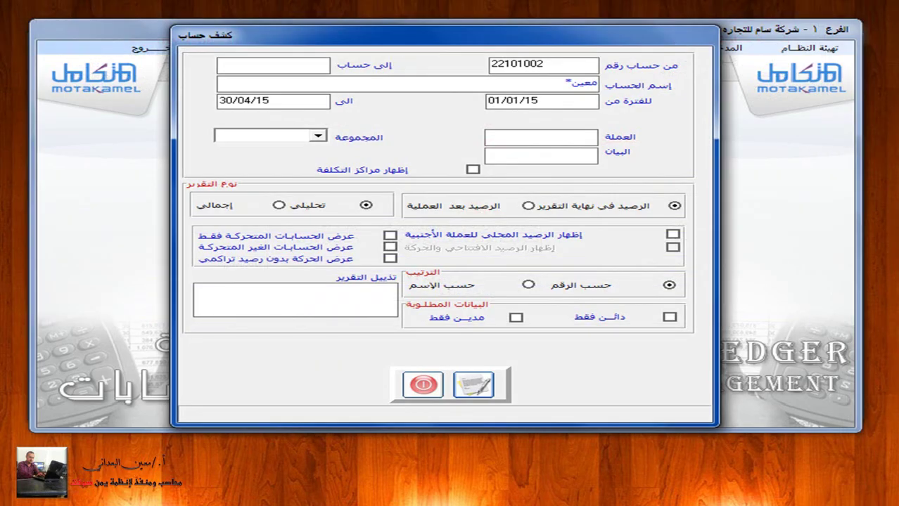
# - Enable إظهار الرصيد المحلي للعملة الأجنبية, generate the statement for شركة معين and close it
pyautogui.click(577, 239)
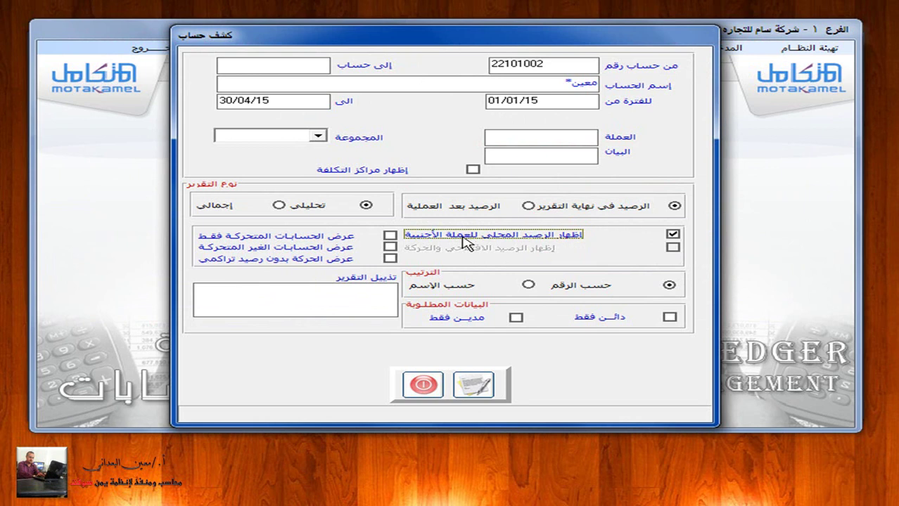
pyautogui.click(472, 384)
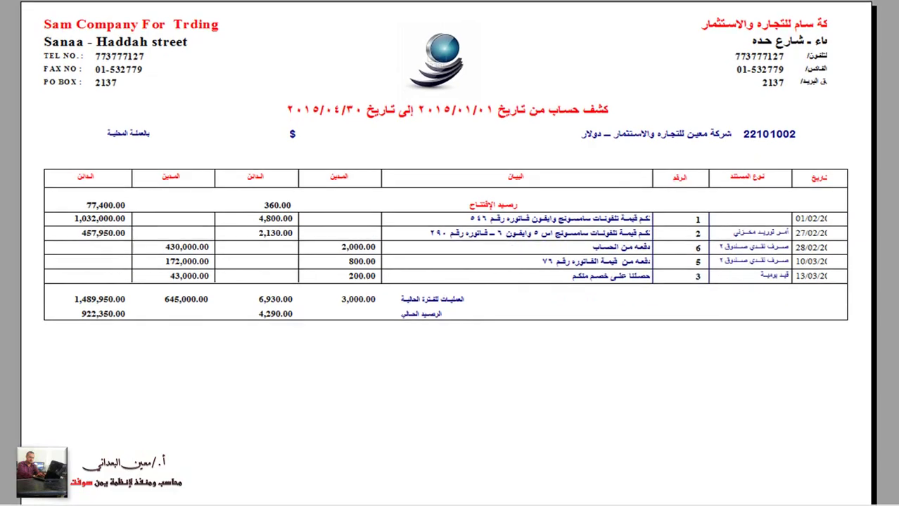
pyautogui.press('Escape')
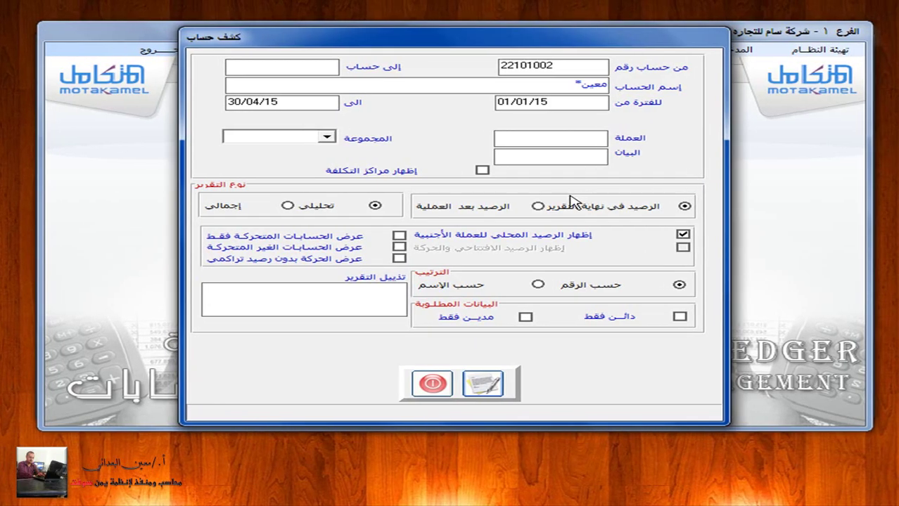
# - Switch the balance display to الرصيد بعد العملية, disable إظهار الرصيد المحلي للعملة الأجنبية and generate the statement for شركة معين
pyautogui.click(499, 211)
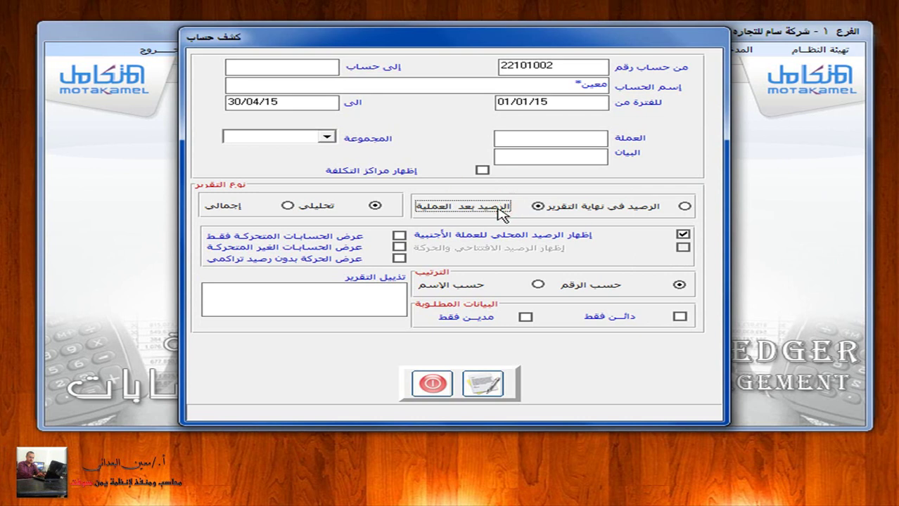
pyautogui.click(561, 232)
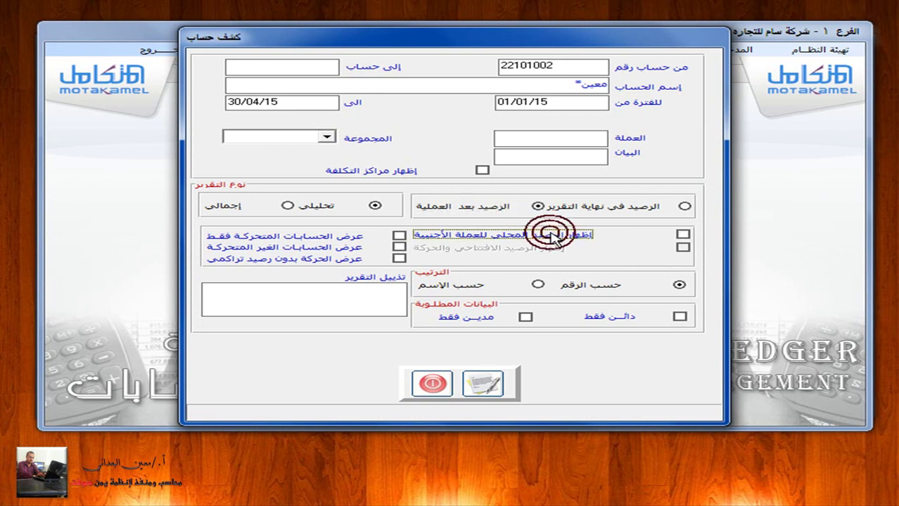
pyautogui.click(491, 381)
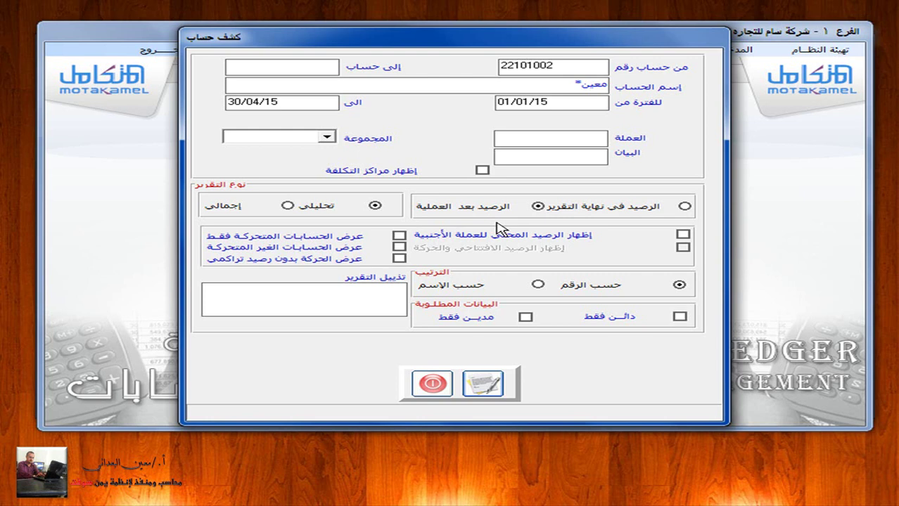
# - Close the كشف حساب form and exit the General Ledger module to the main system menu
pyautogui.click(432, 383)
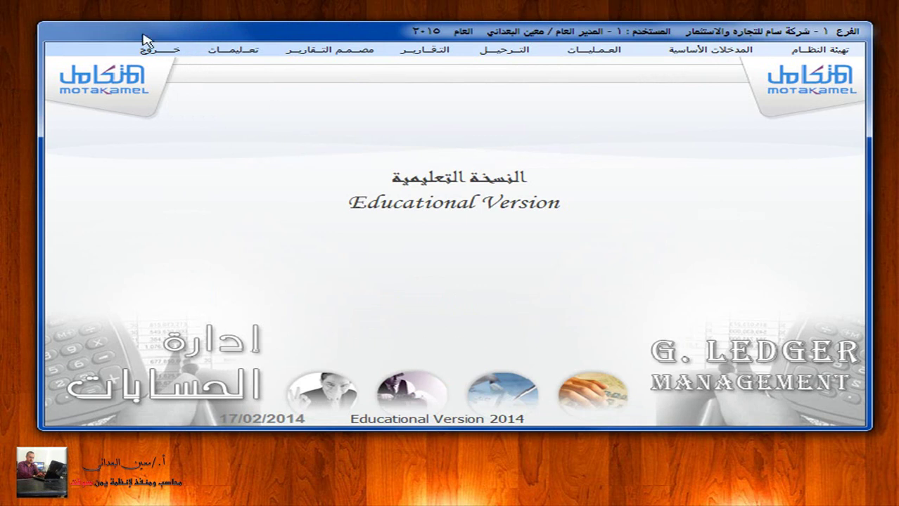
pyautogui.click(160, 51)
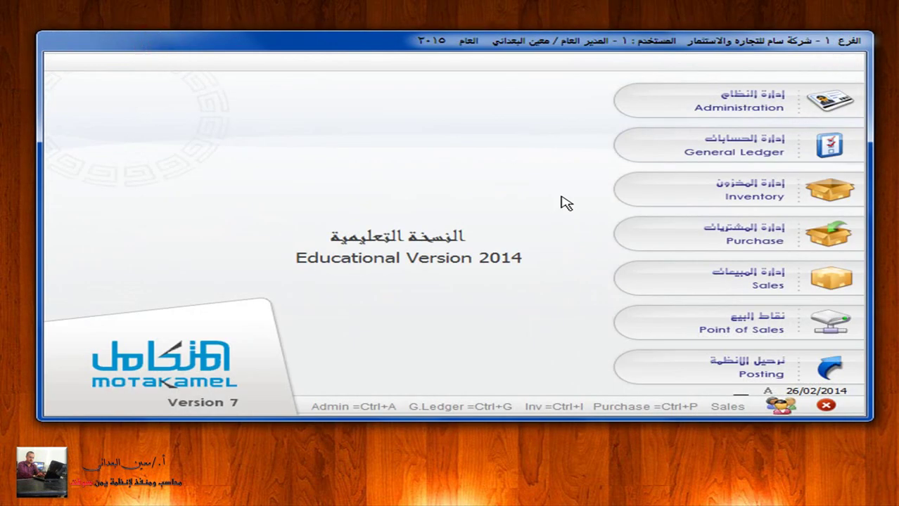